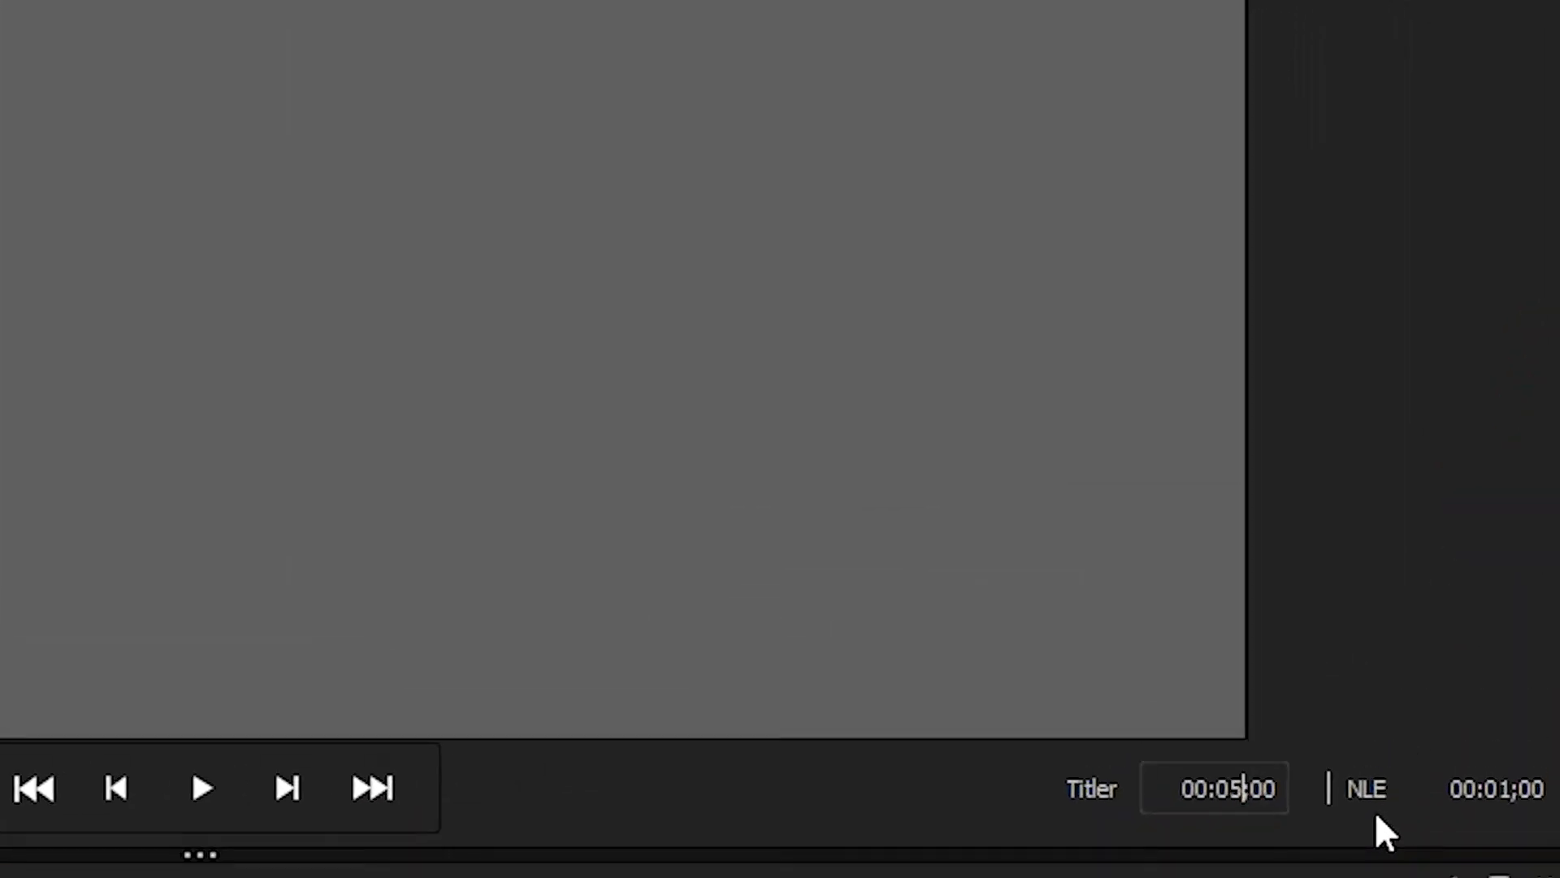
# Set the title's duration to 00:05;00 and add a text object to the canvas
pyautogui.press('Return')
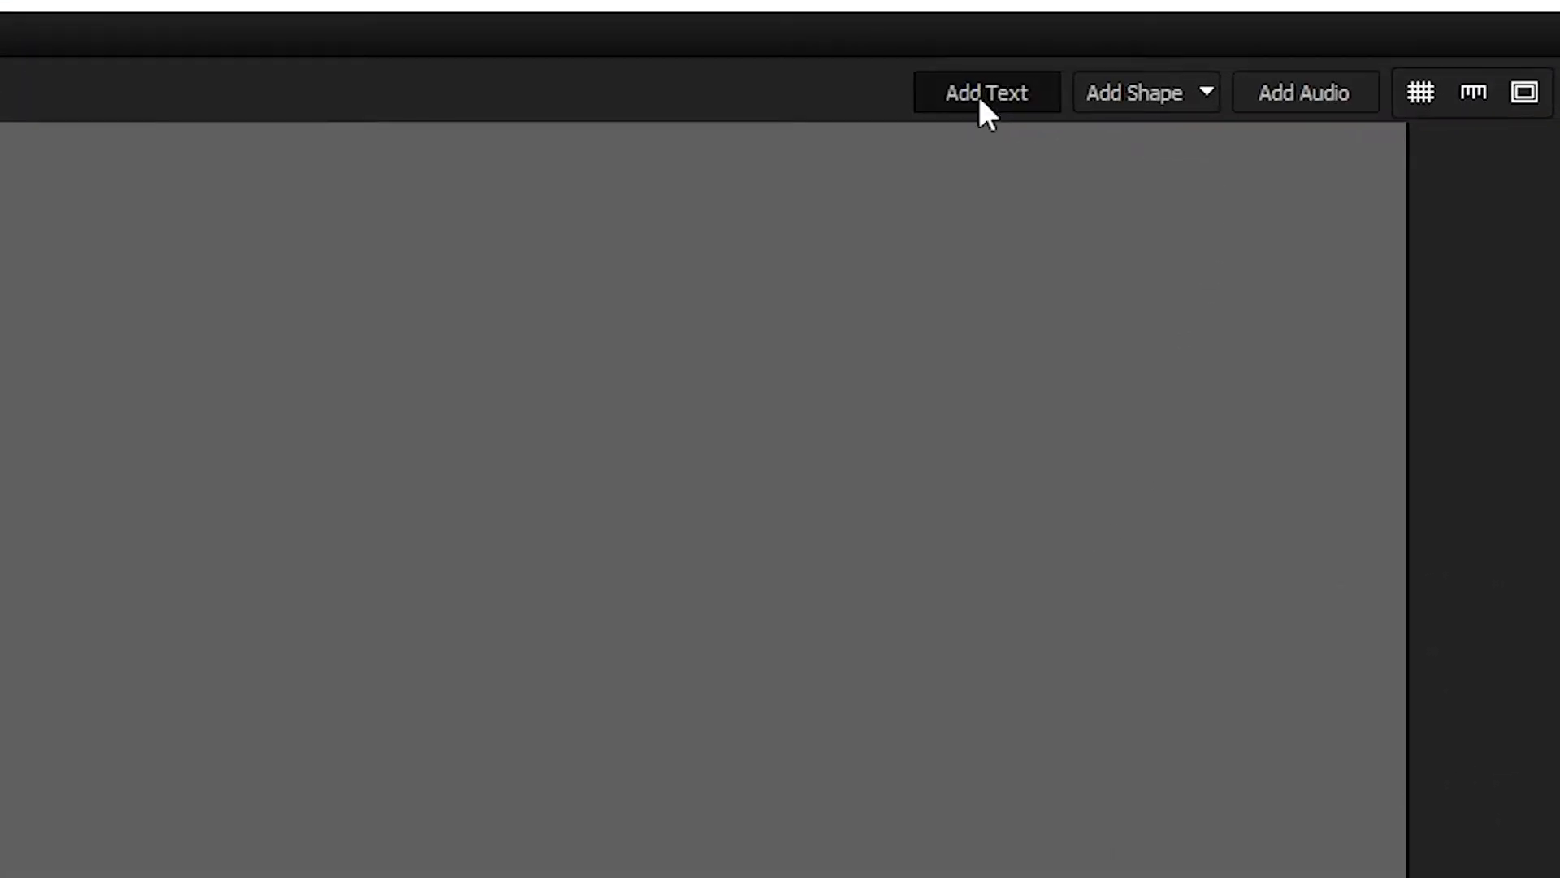
pyautogui.click(1250, 86)
pyautogui.click(1147, 98)
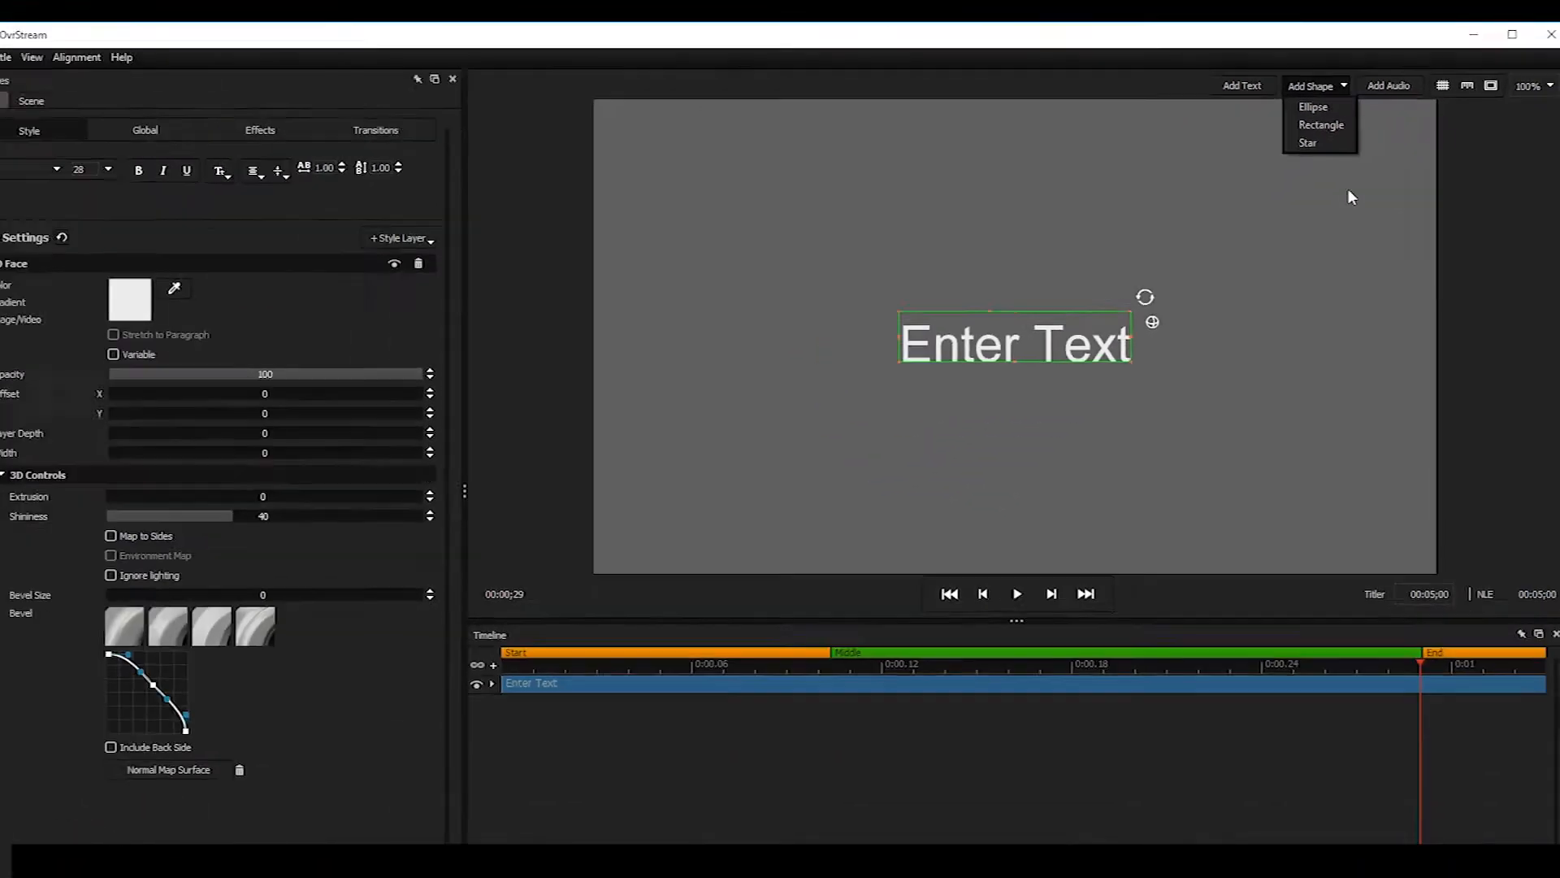
pyautogui.click(581, 642)
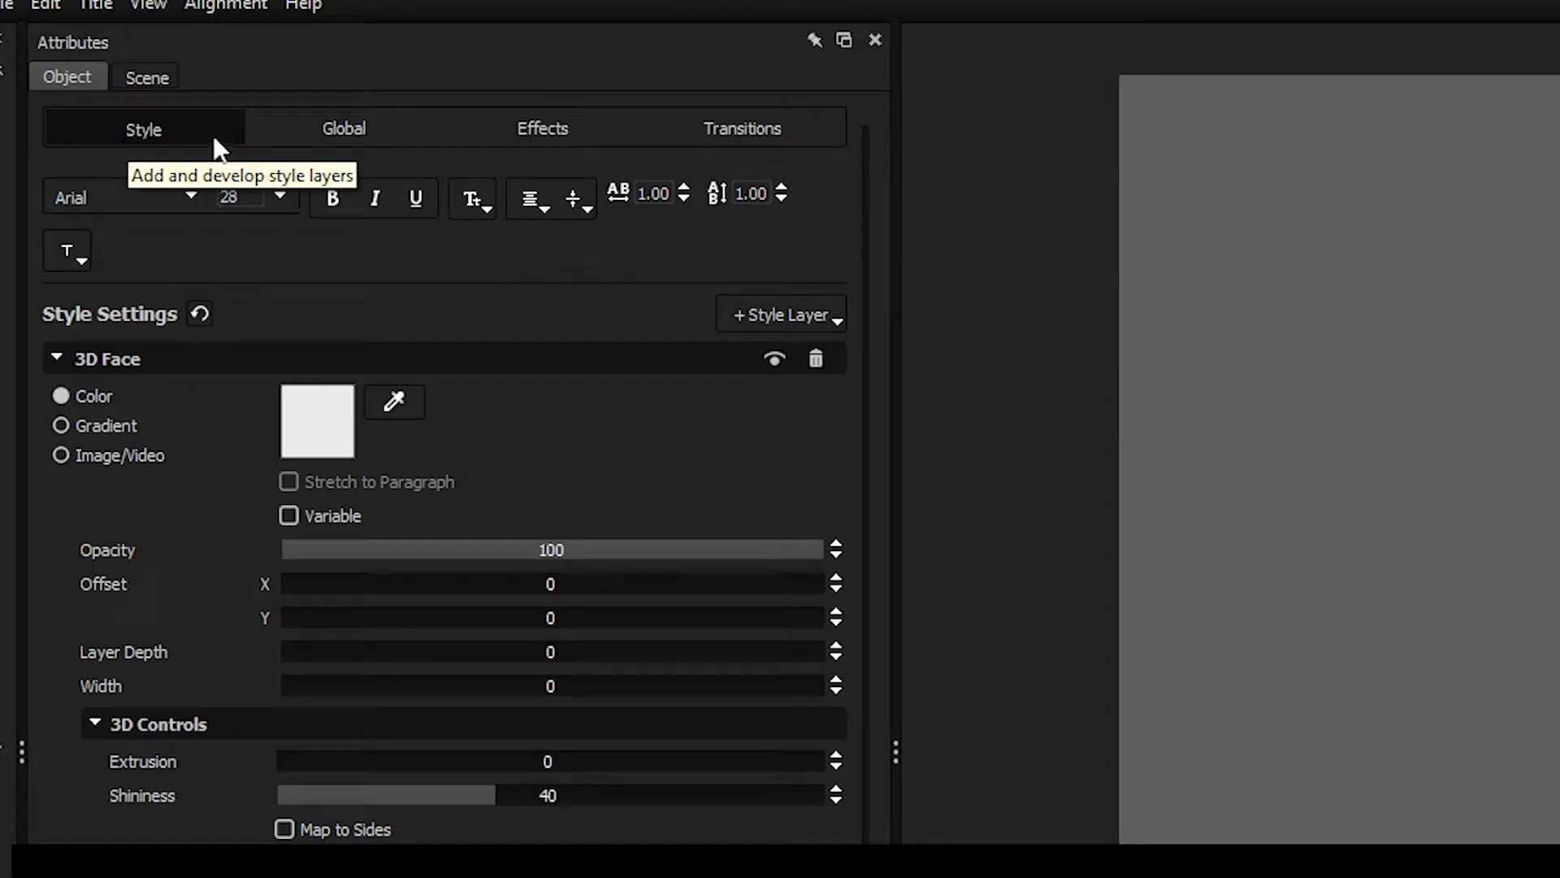
pyautogui.click(320, 127)
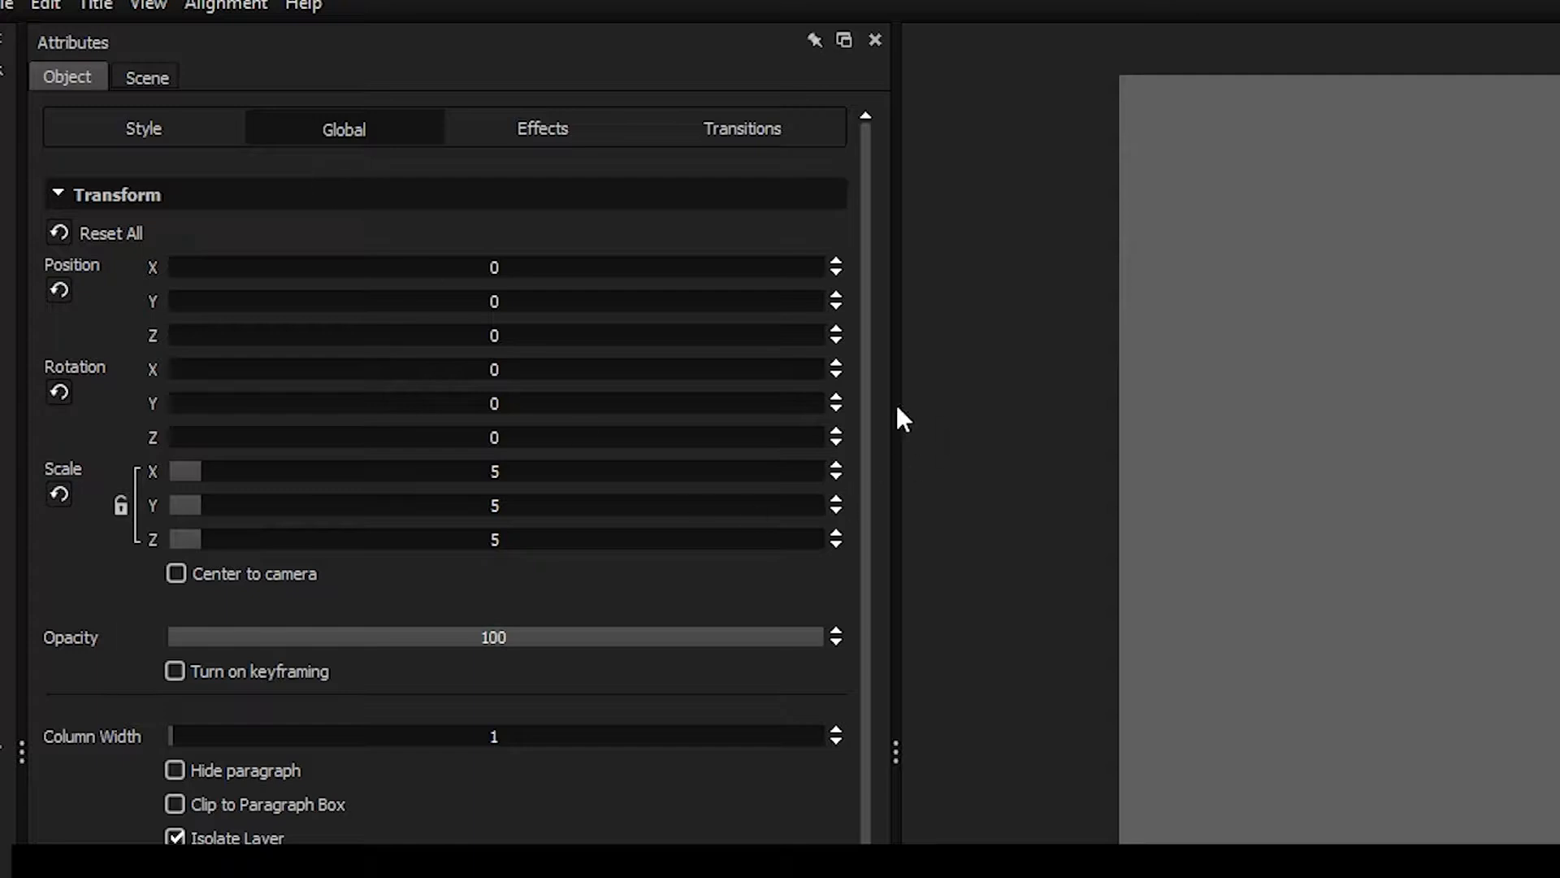
pyautogui.click(550, 135)
pyautogui.click(715, 138)
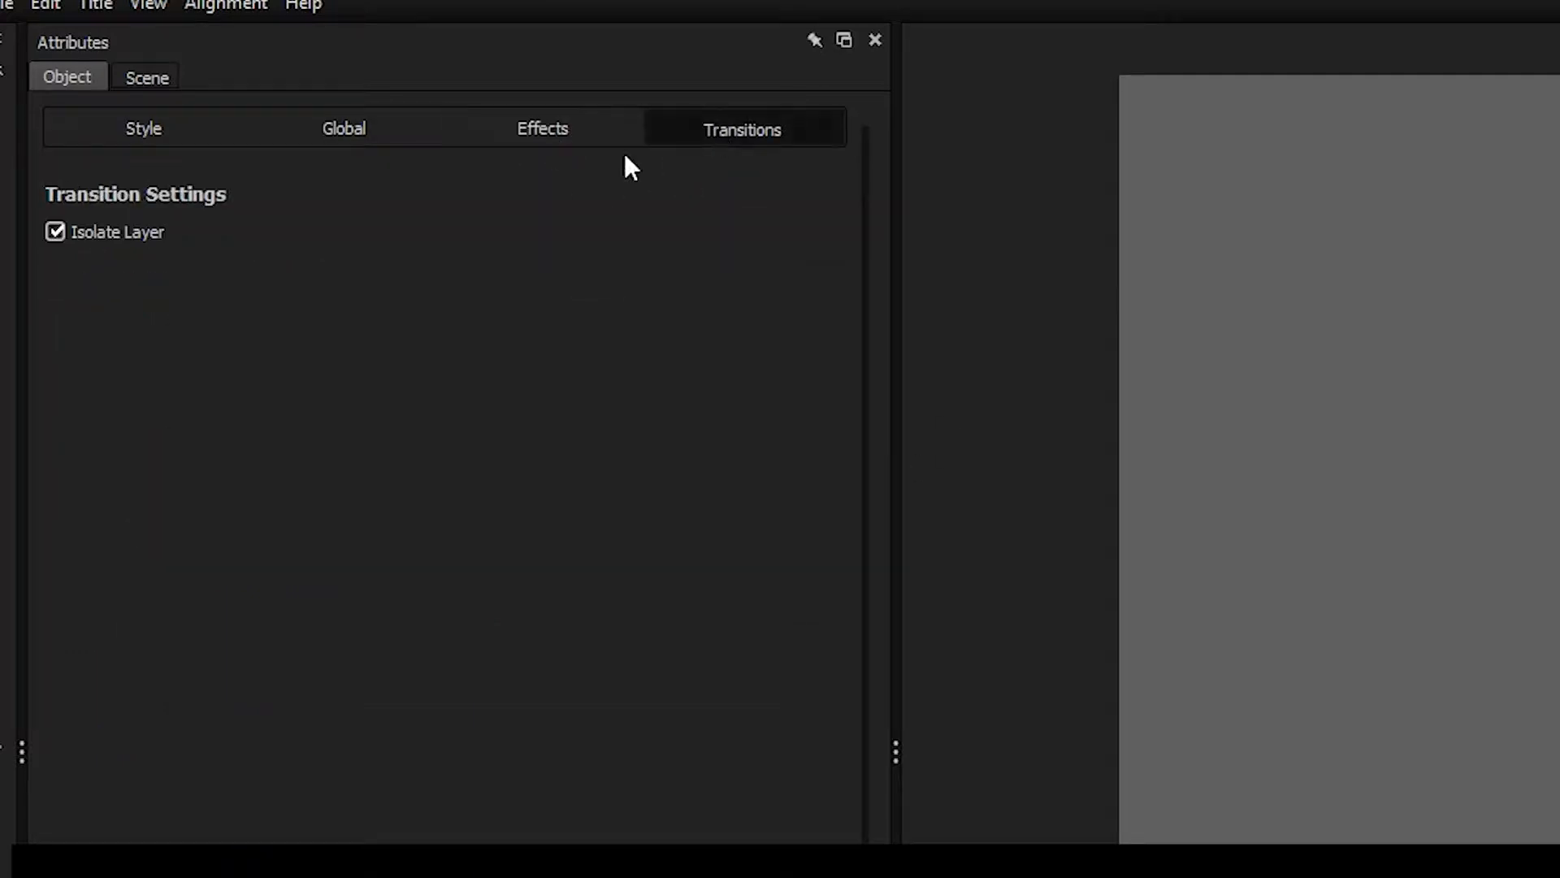
# Change the colour of the text's 3D Face layer to green (17EB00)
pyautogui.click(209, 143)
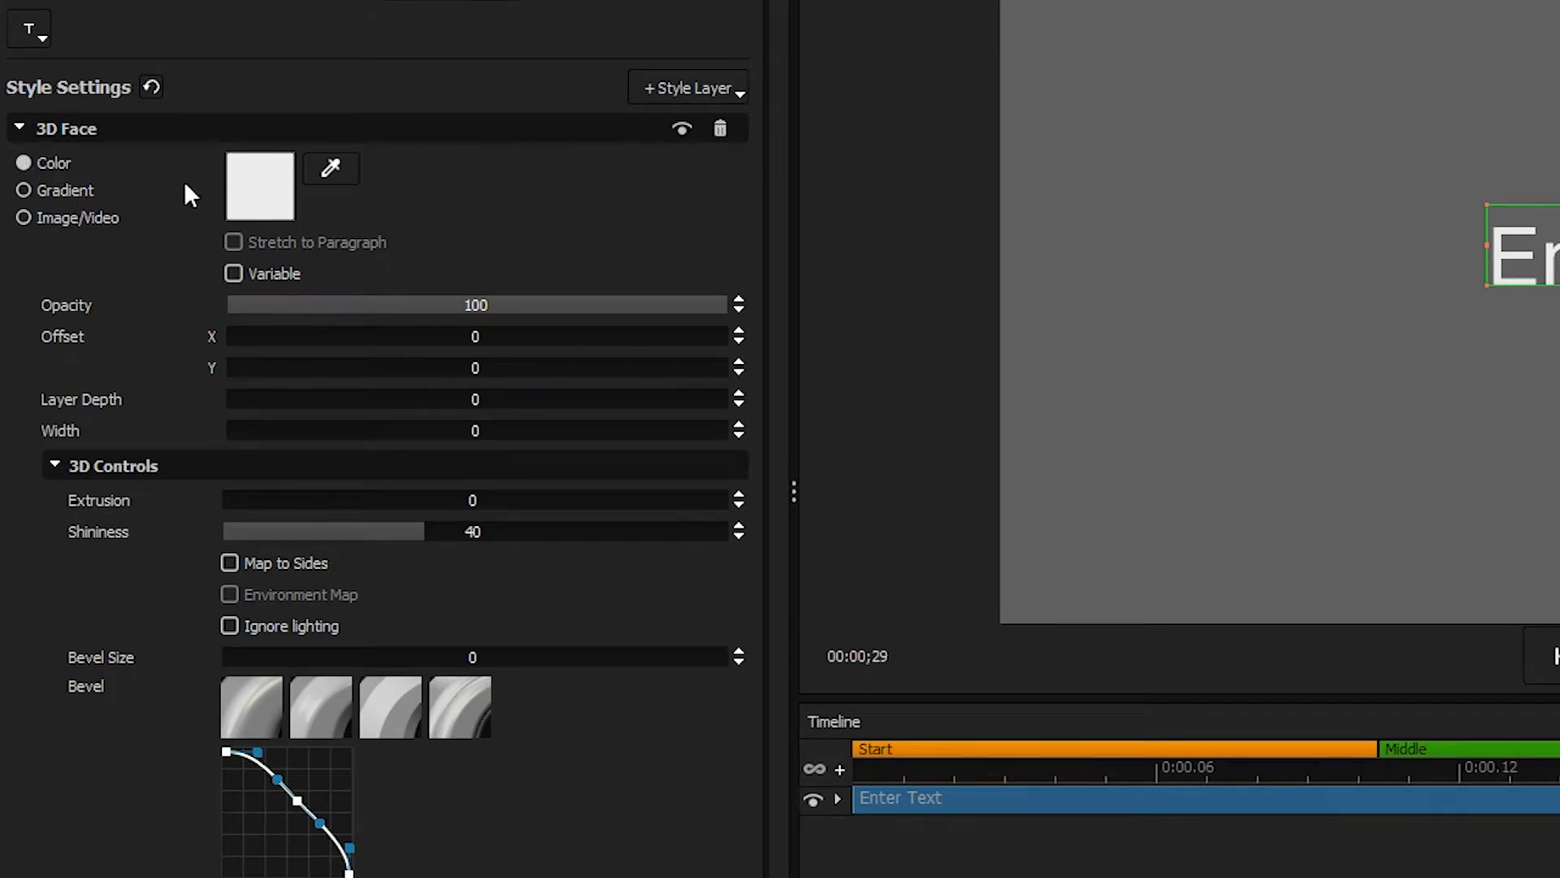
pyautogui.click(258, 197)
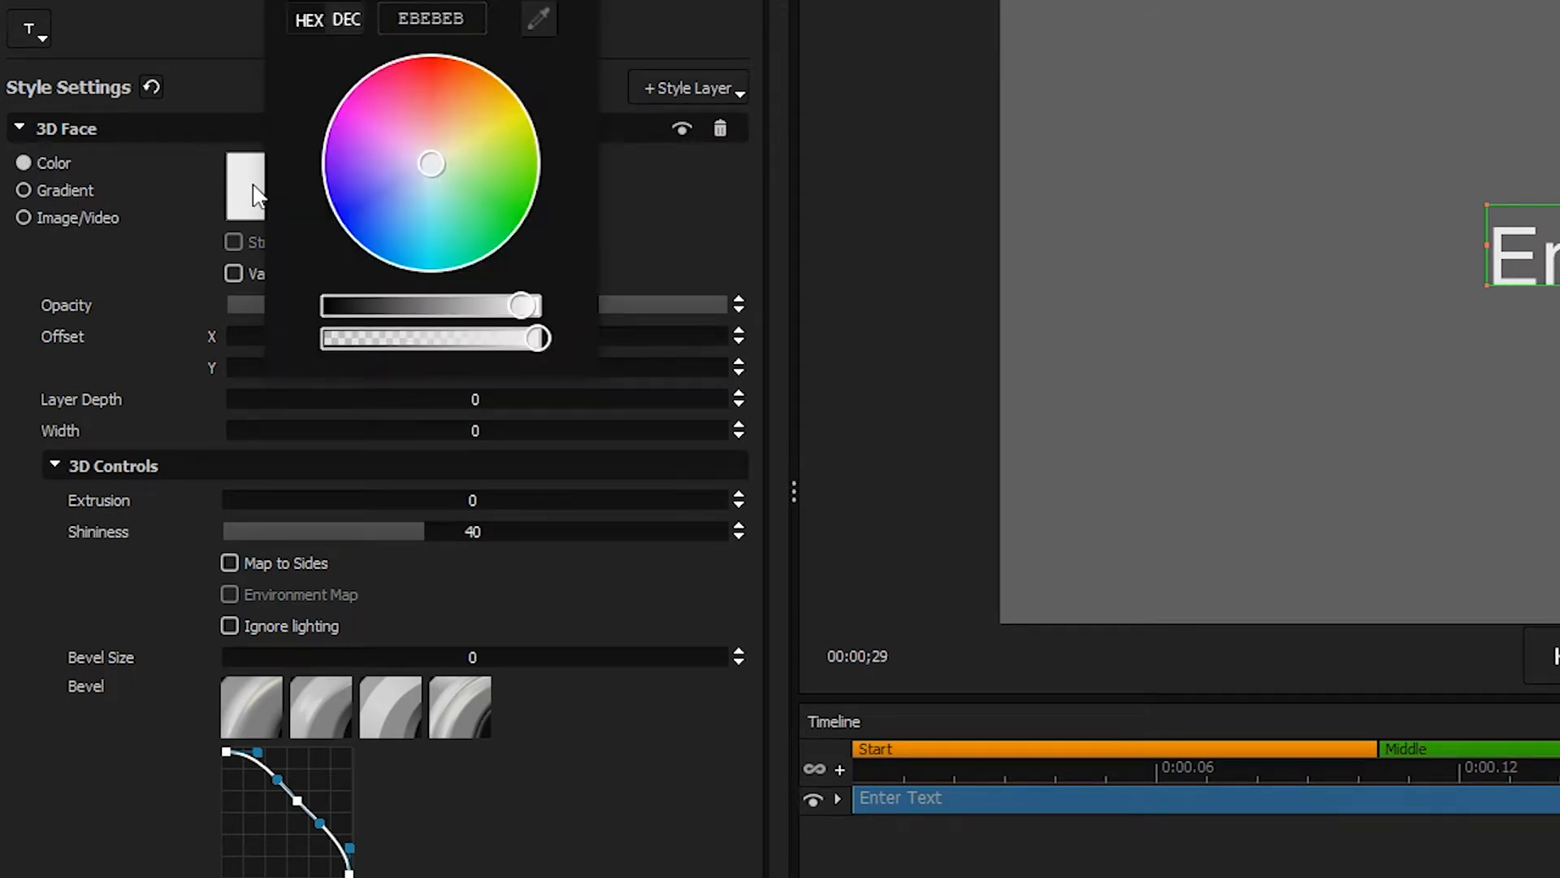
pyautogui.moveTo(429, 171); pyautogui.dragTo(532, 213)
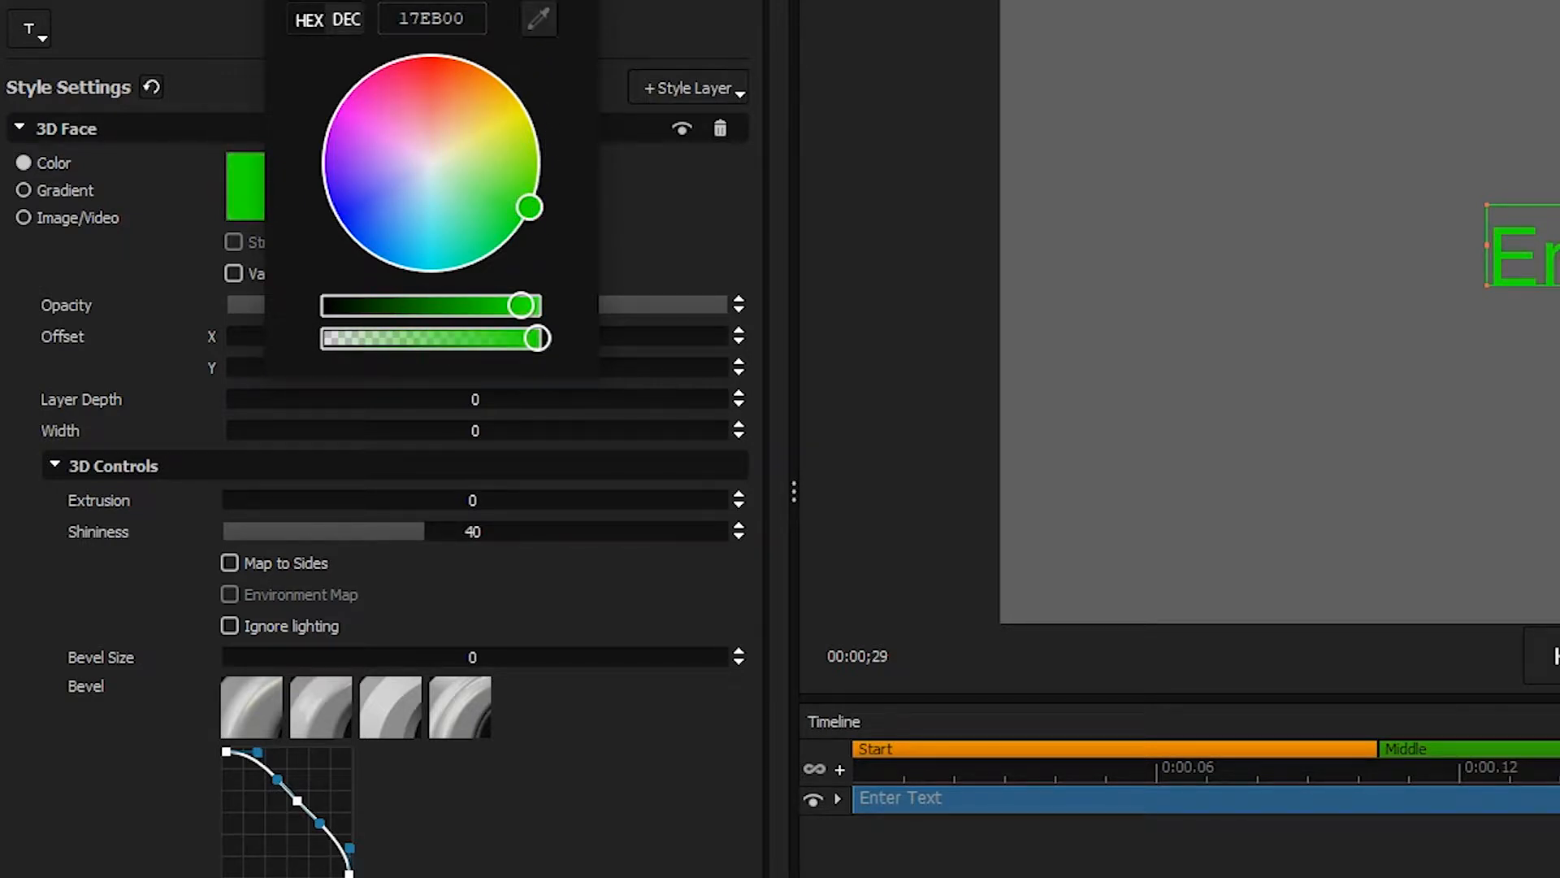
pyautogui.click(393, 140)
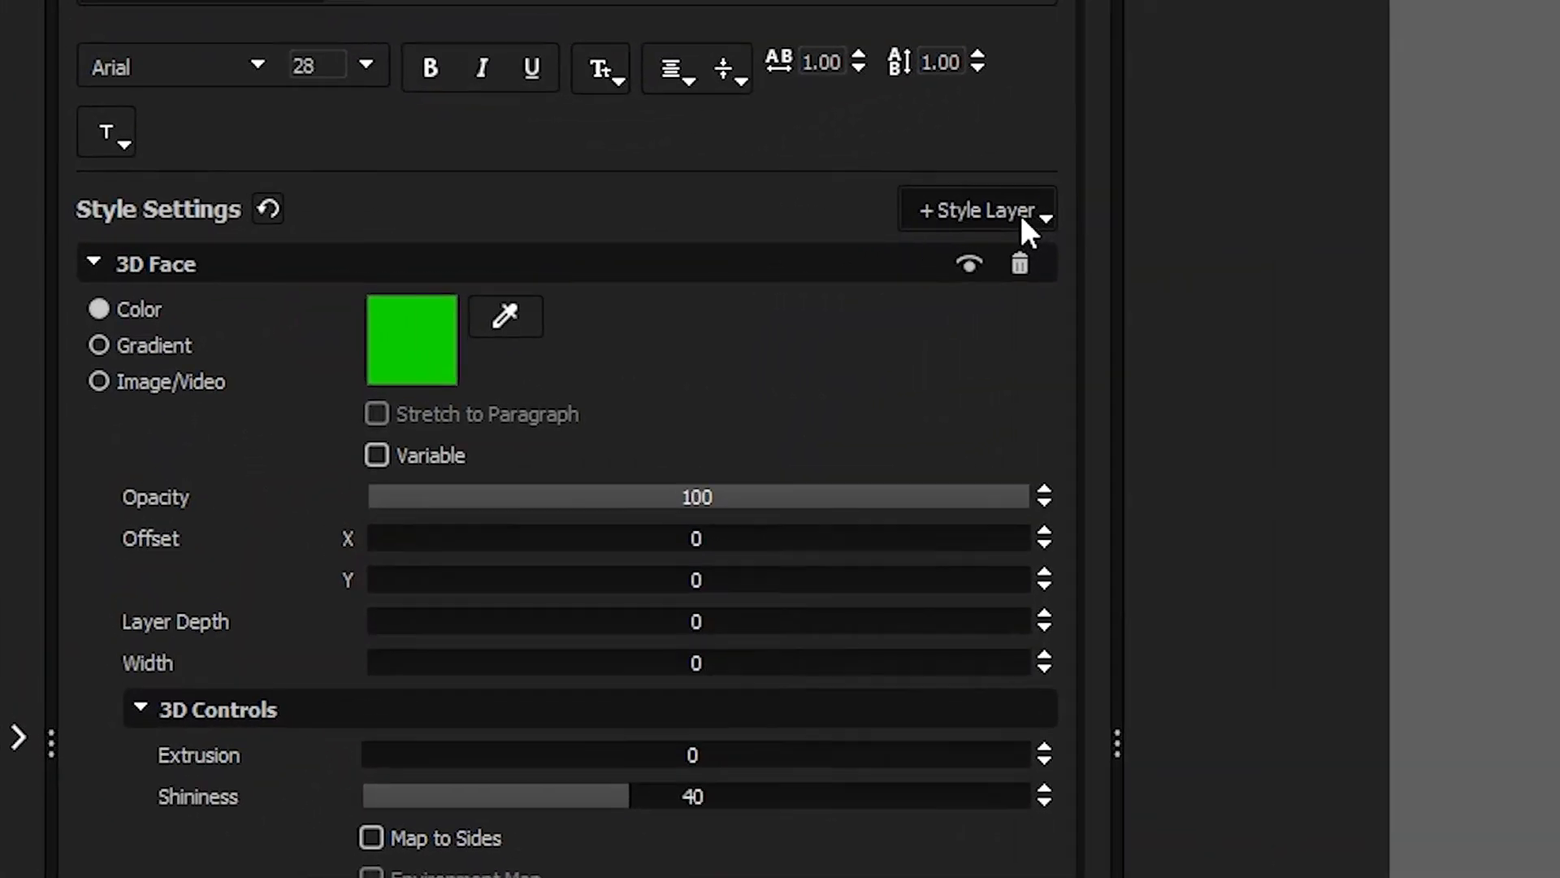
# Add a 3D Outline style layer to the text in black (000000) with a thickness of 22.3
pyautogui.click(1020, 216)
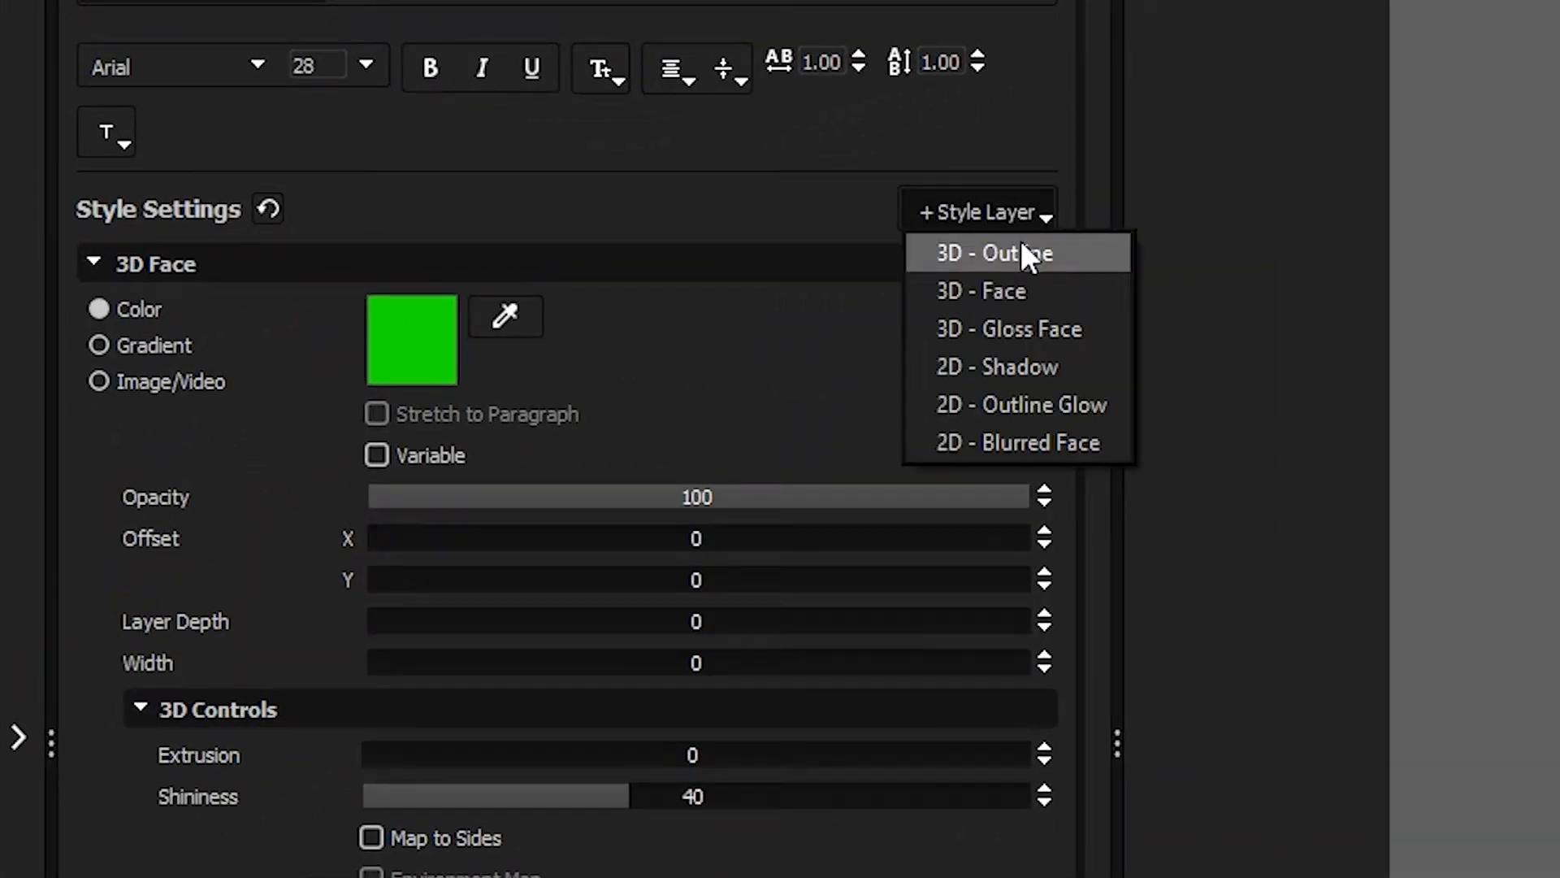
pyautogui.click(1021, 247)
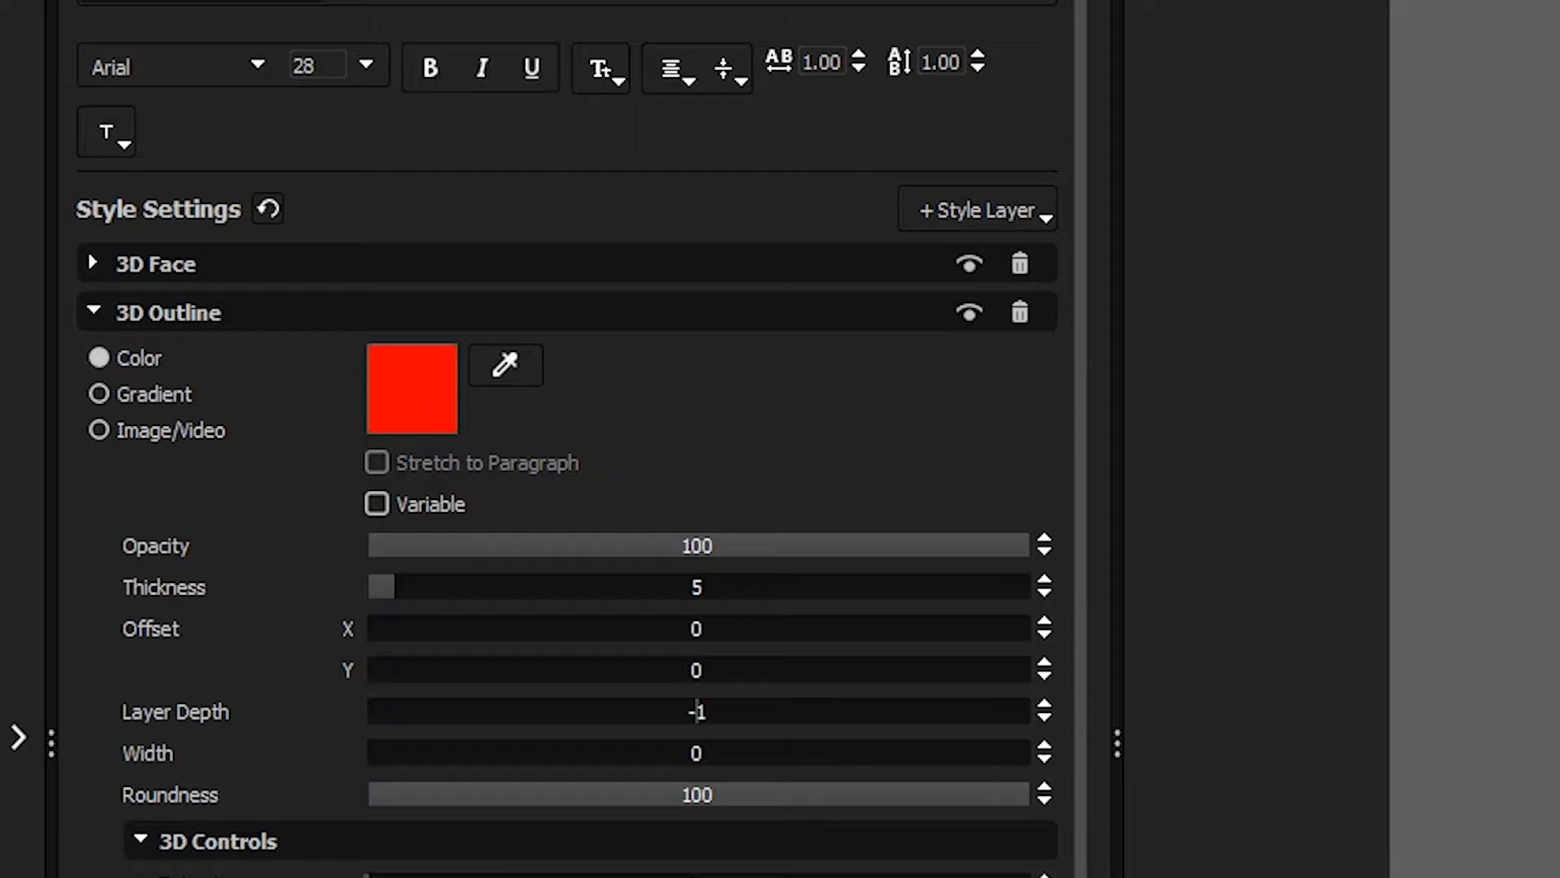
pyautogui.click(413, 399)
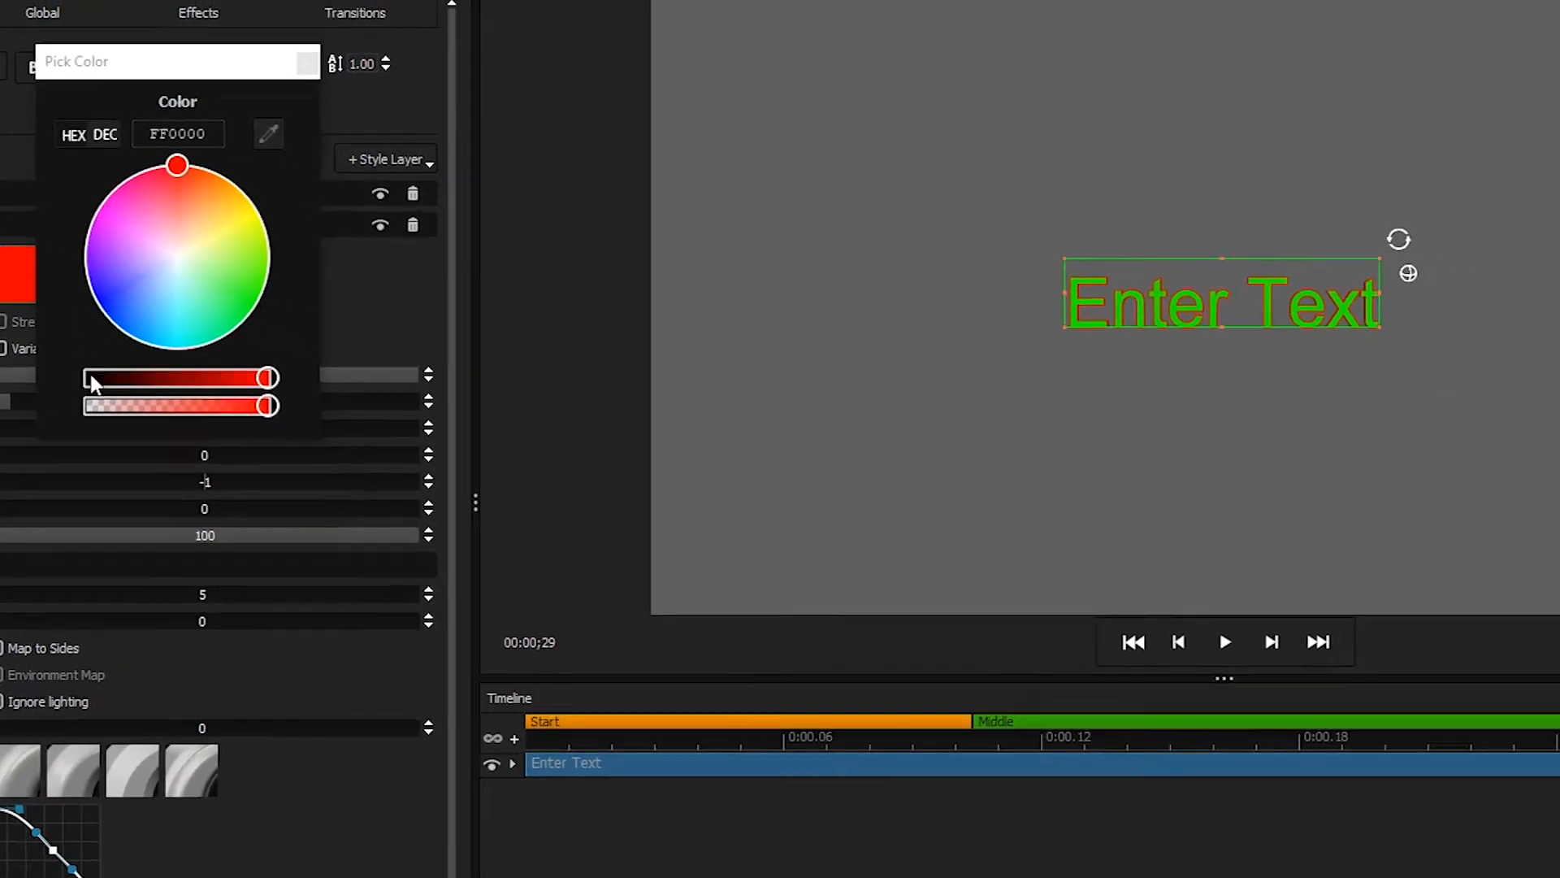
pyautogui.click(90, 379)
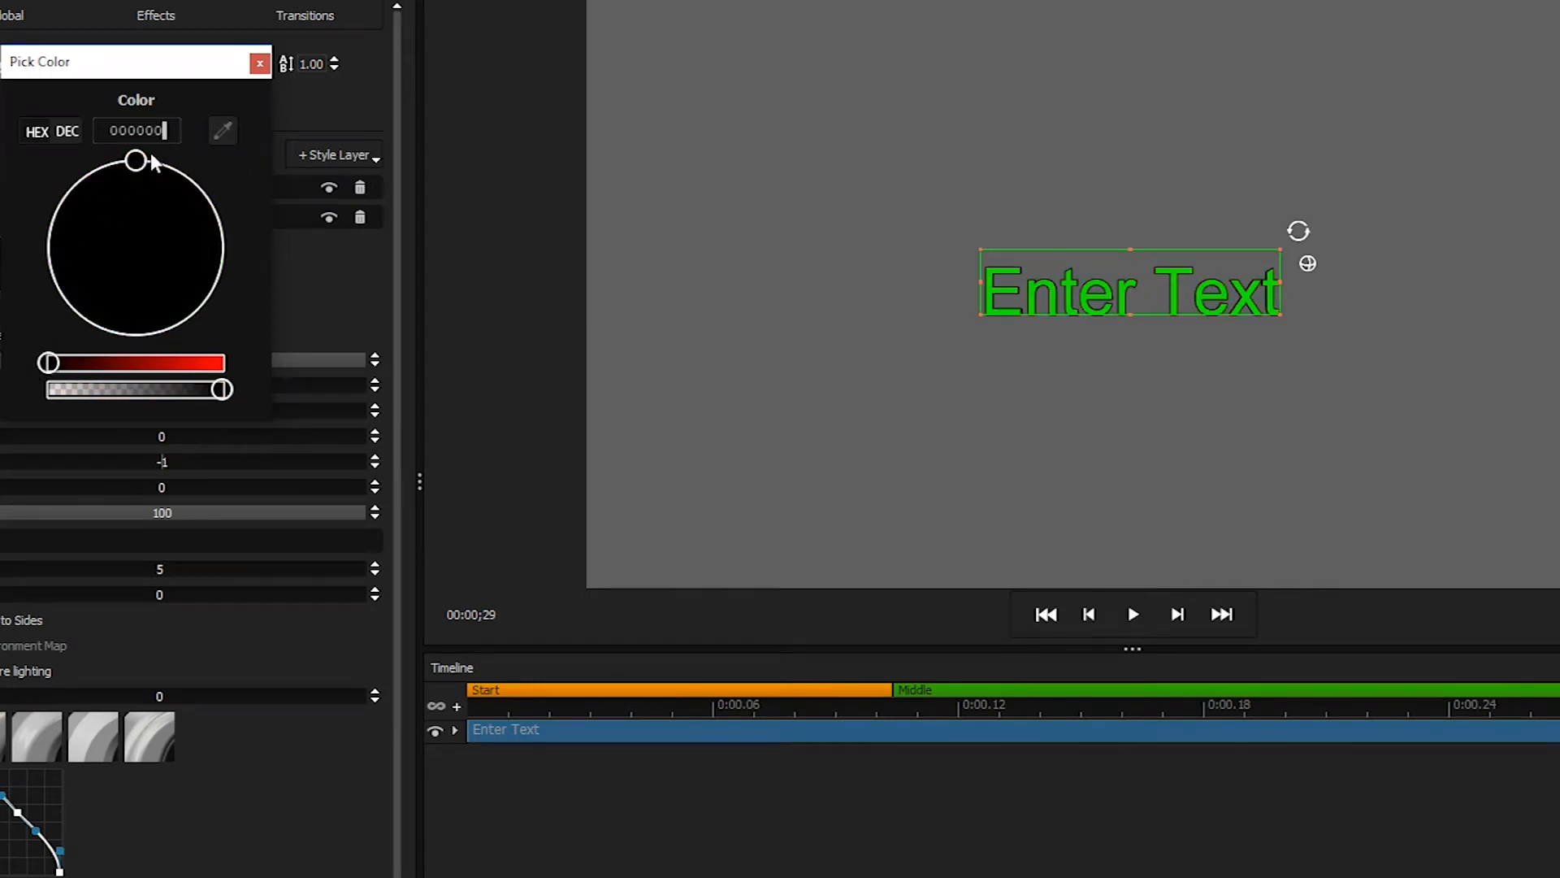
pyautogui.click(259, 63)
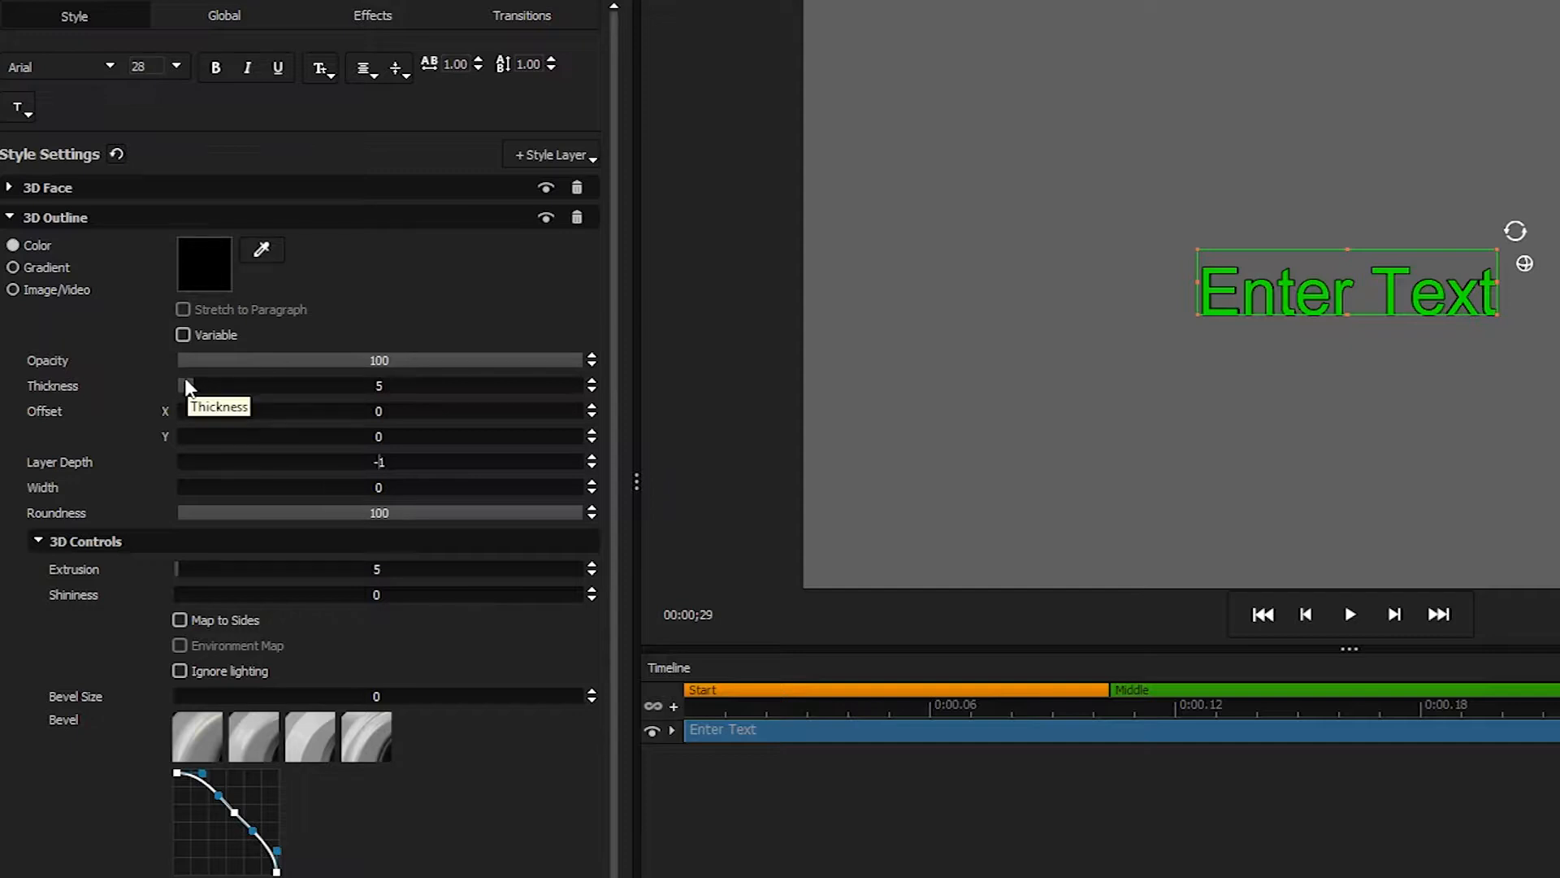
pyautogui.moveTo(189, 394); pyautogui.dragTo(335, 384)
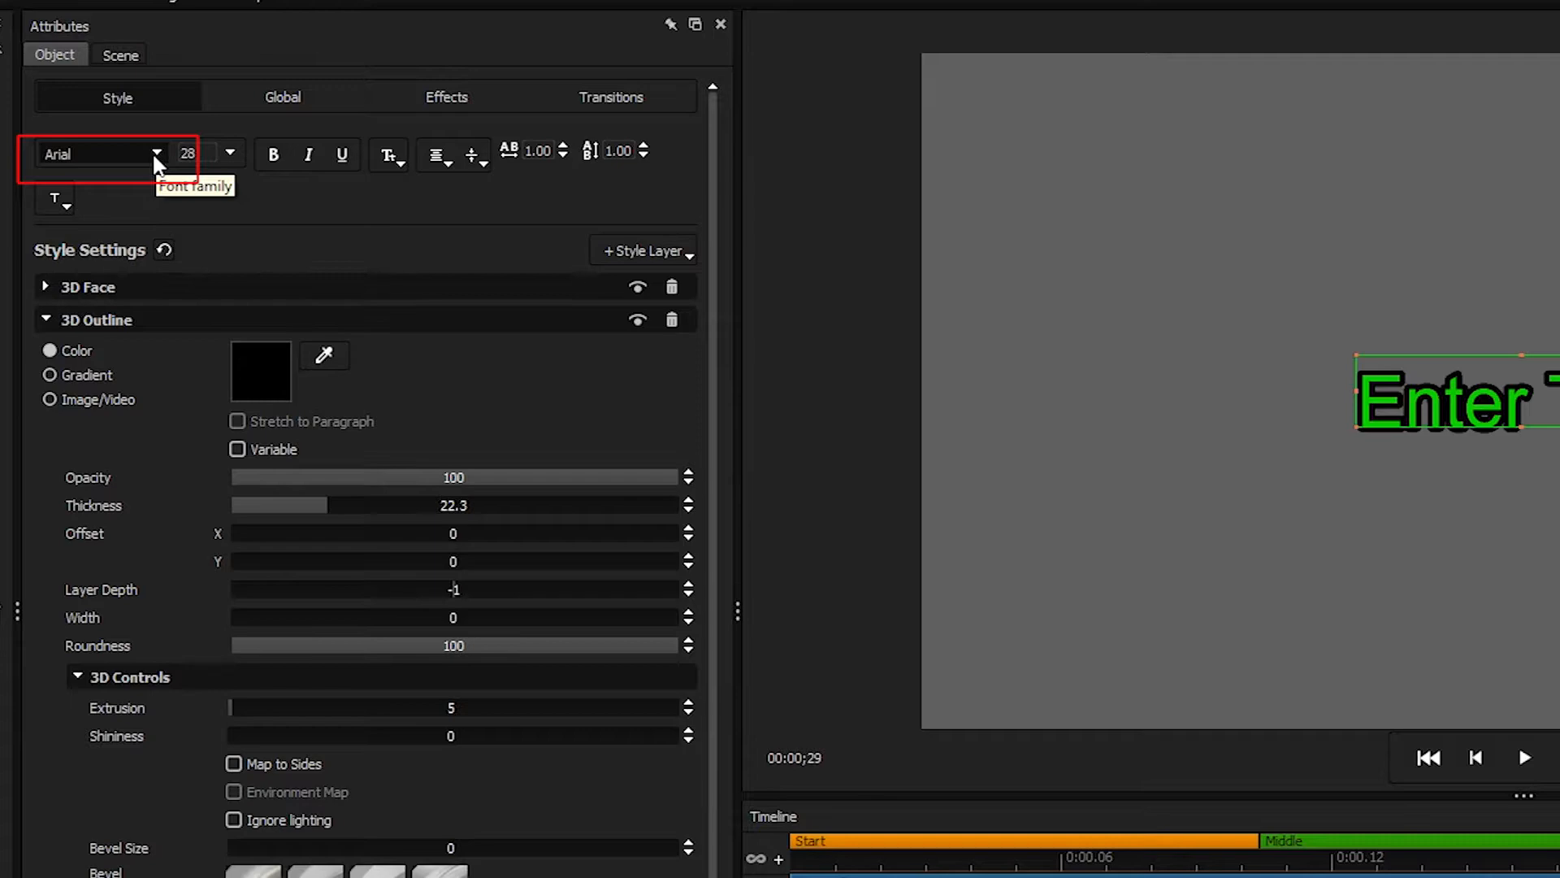
# Set the text's font family to As seen on TV
pyautogui.click(155, 153)
pyautogui.scroll(-3, 236, 333)
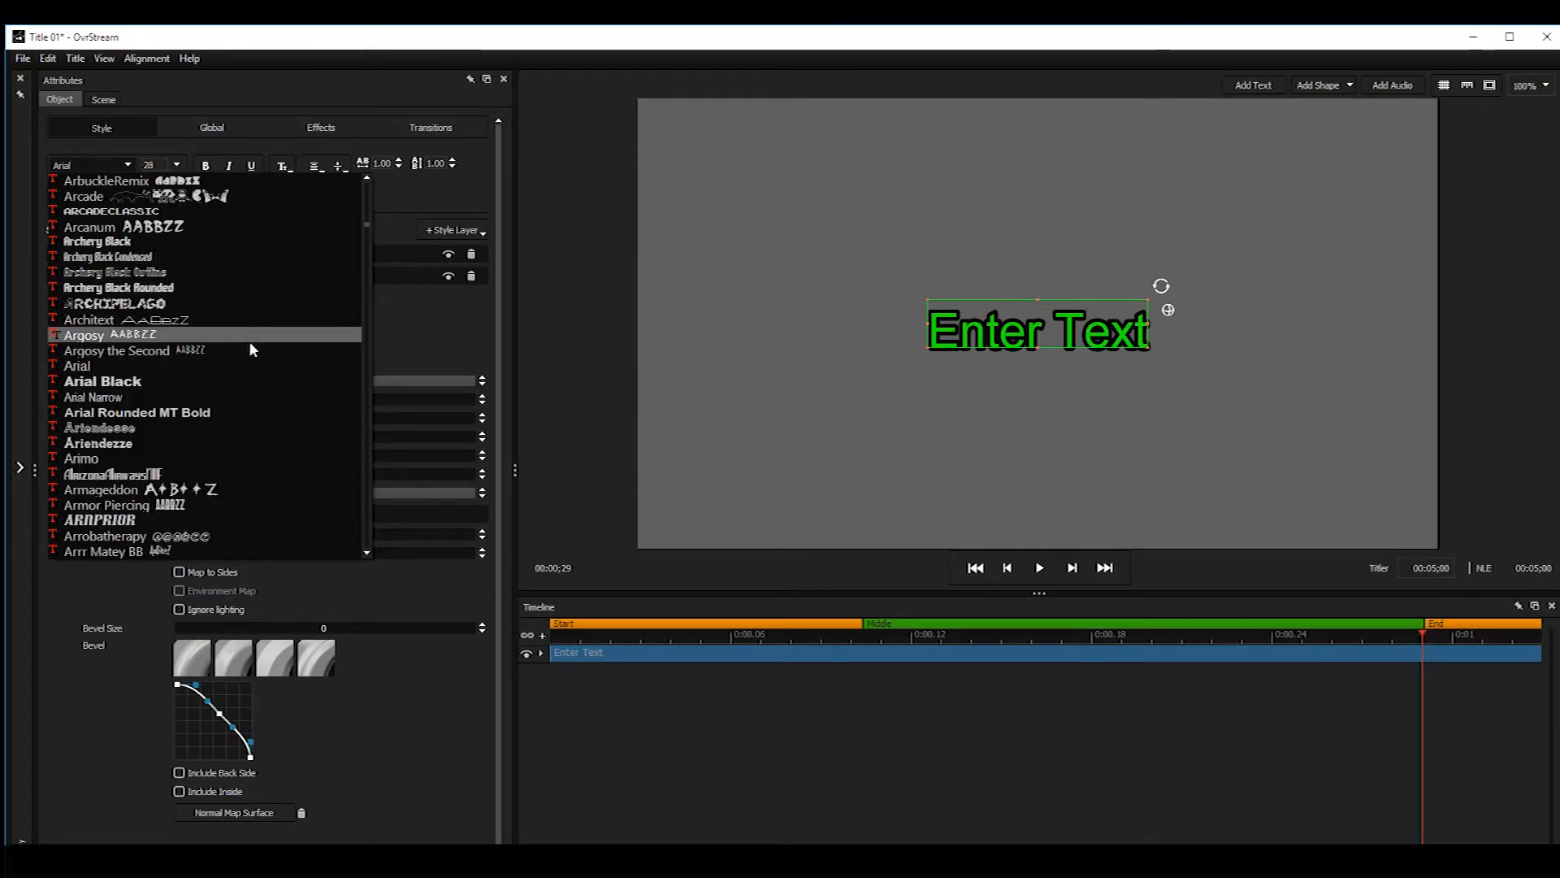
pyautogui.scroll(-4, 252, 345)
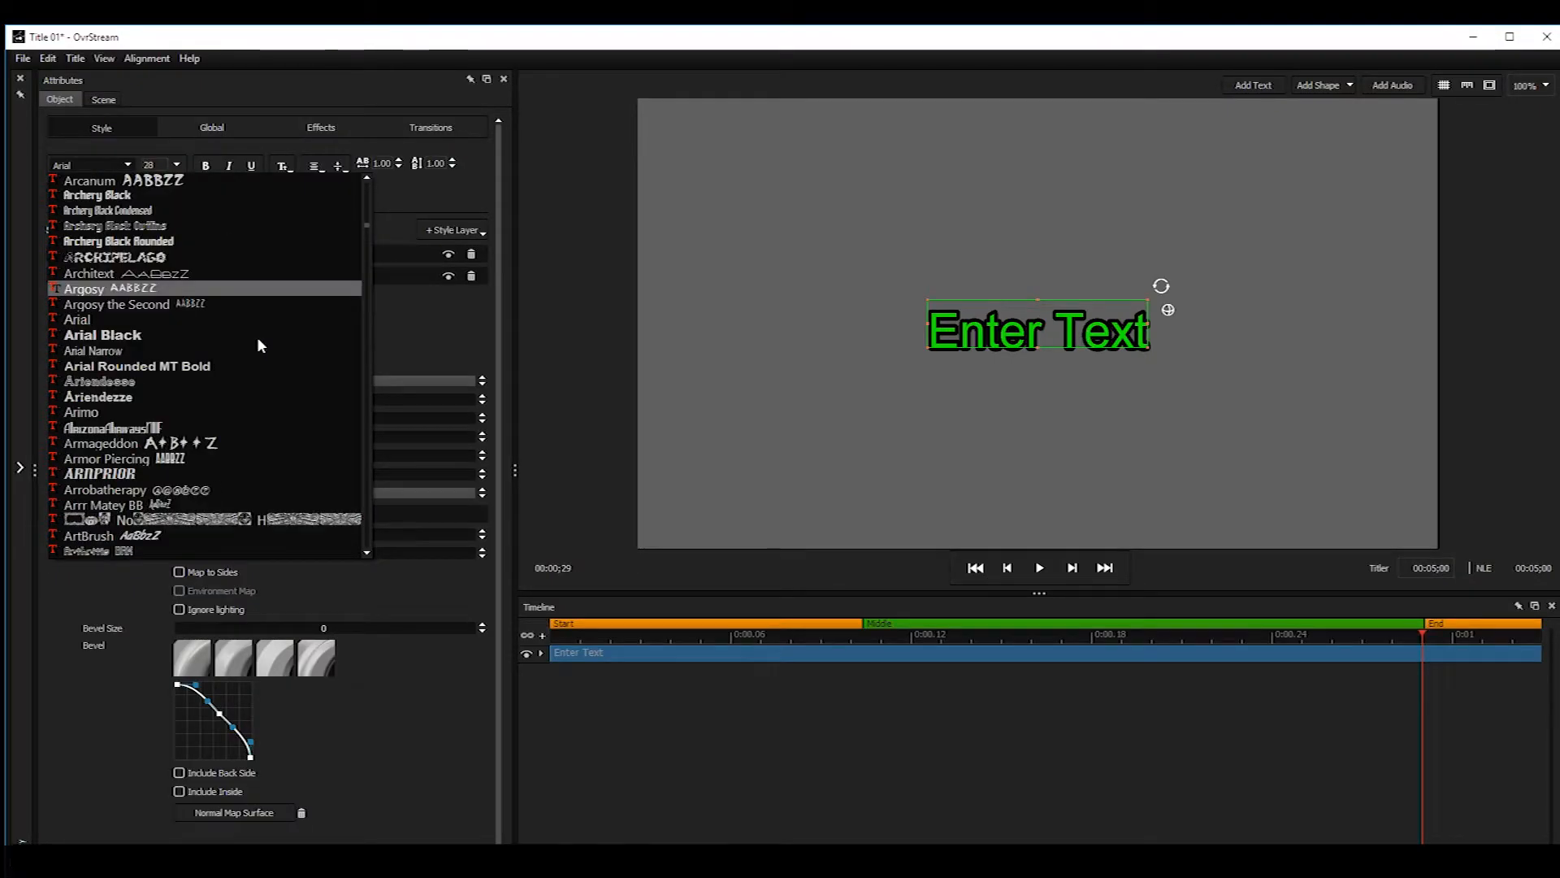
pyautogui.scroll(-2, 256, 385)
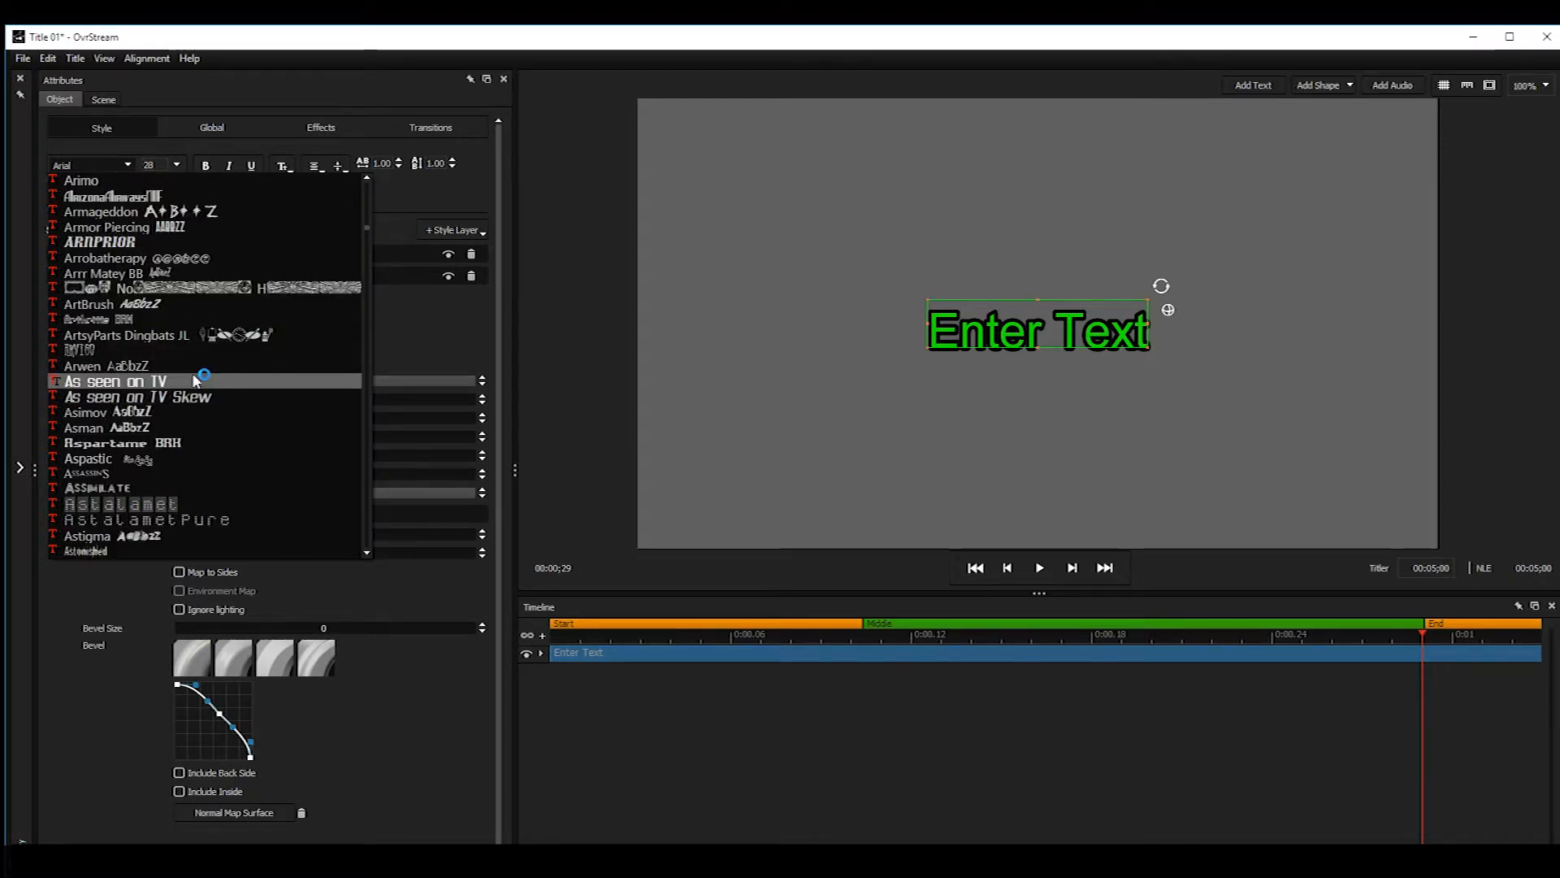
pyautogui.click(196, 381)
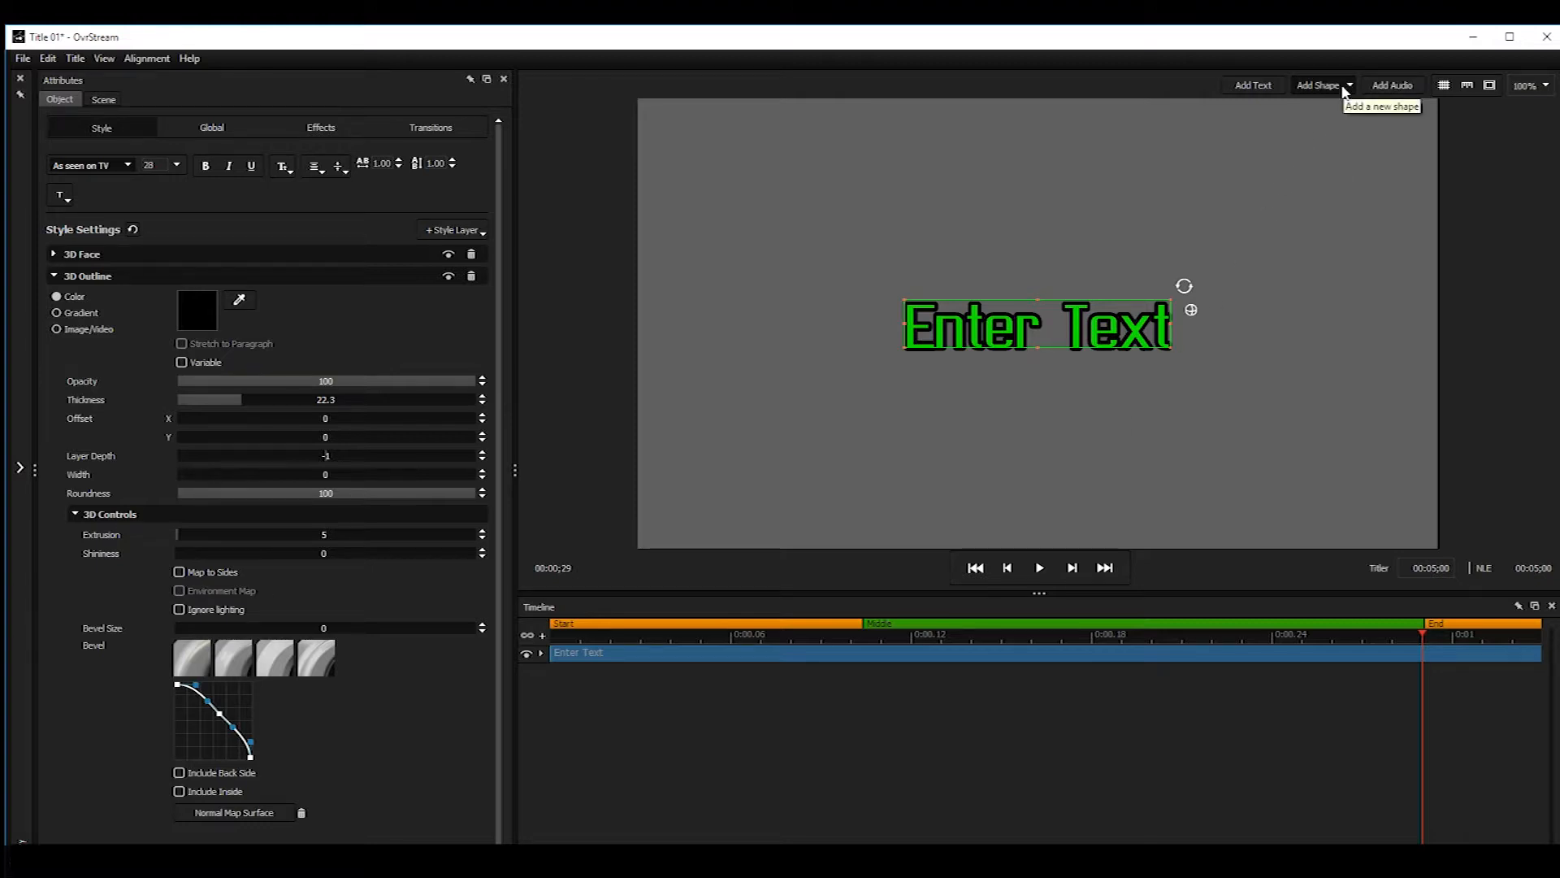
# Add a rectangle shape and widen it on both sides so it spans the full width of the text
pyautogui.click(1342, 86)
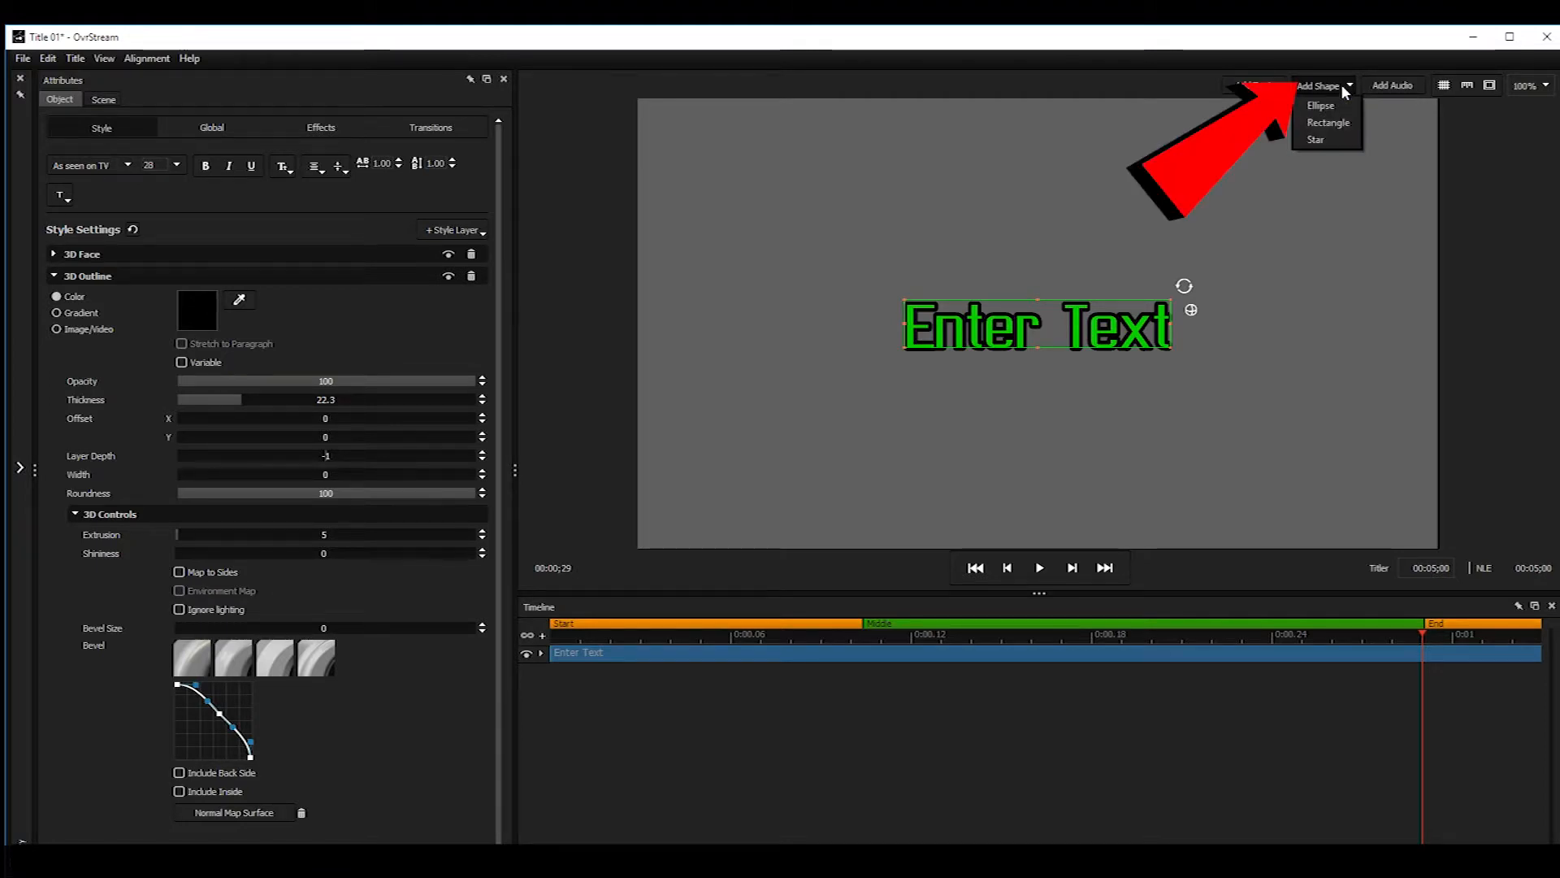
pyautogui.click(1338, 123)
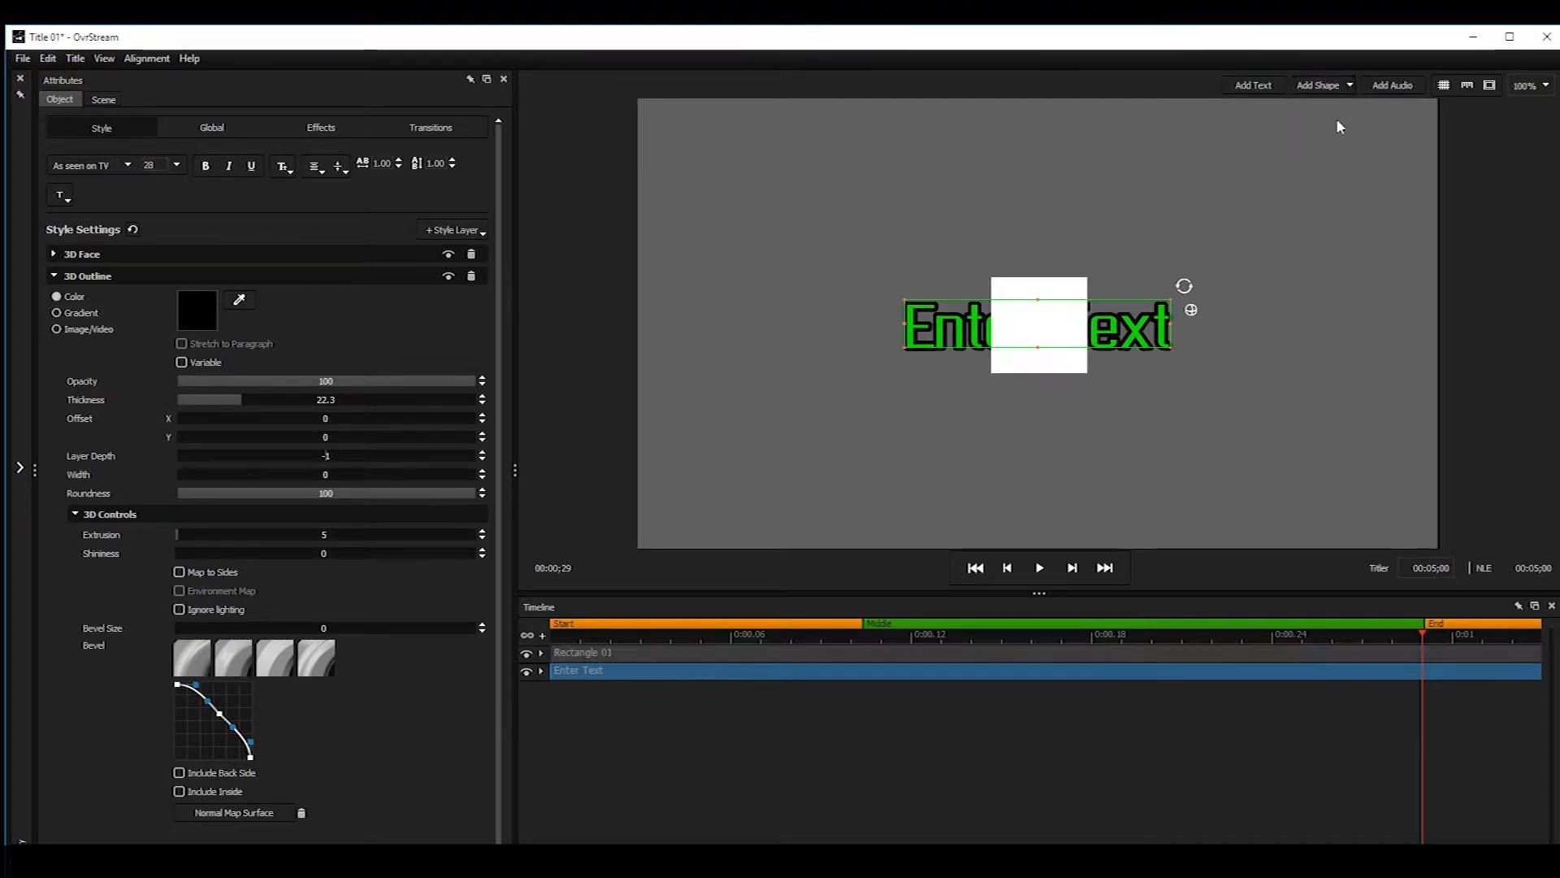
pyautogui.click(1075, 286)
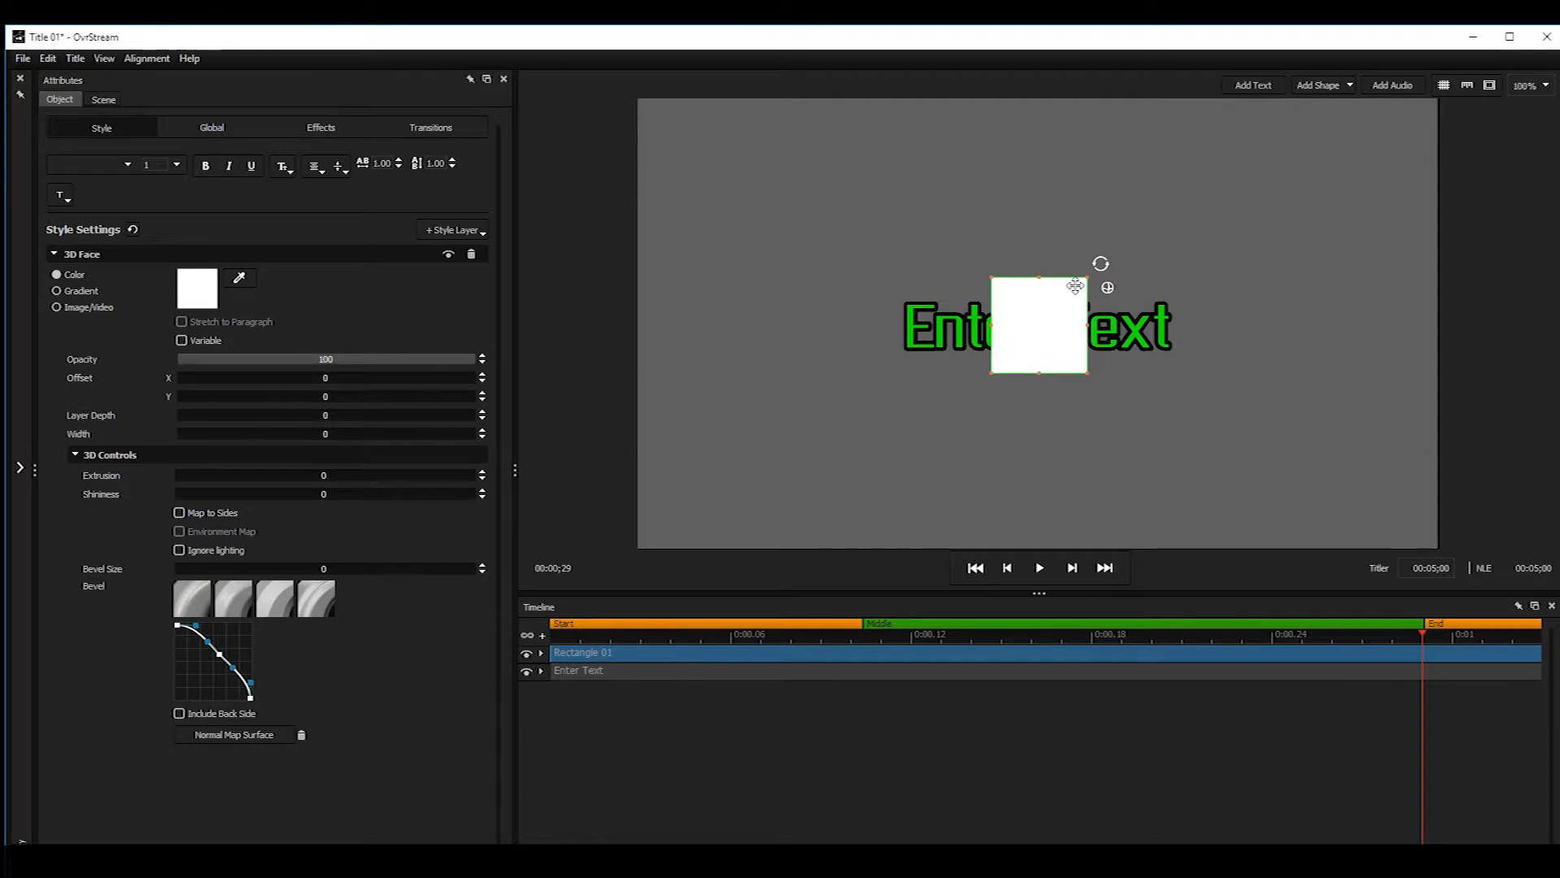
pyautogui.moveTo(1088, 325); pyautogui.dragTo(1180, 325)
pyautogui.moveTo(992, 325); pyautogui.dragTo(883, 319)
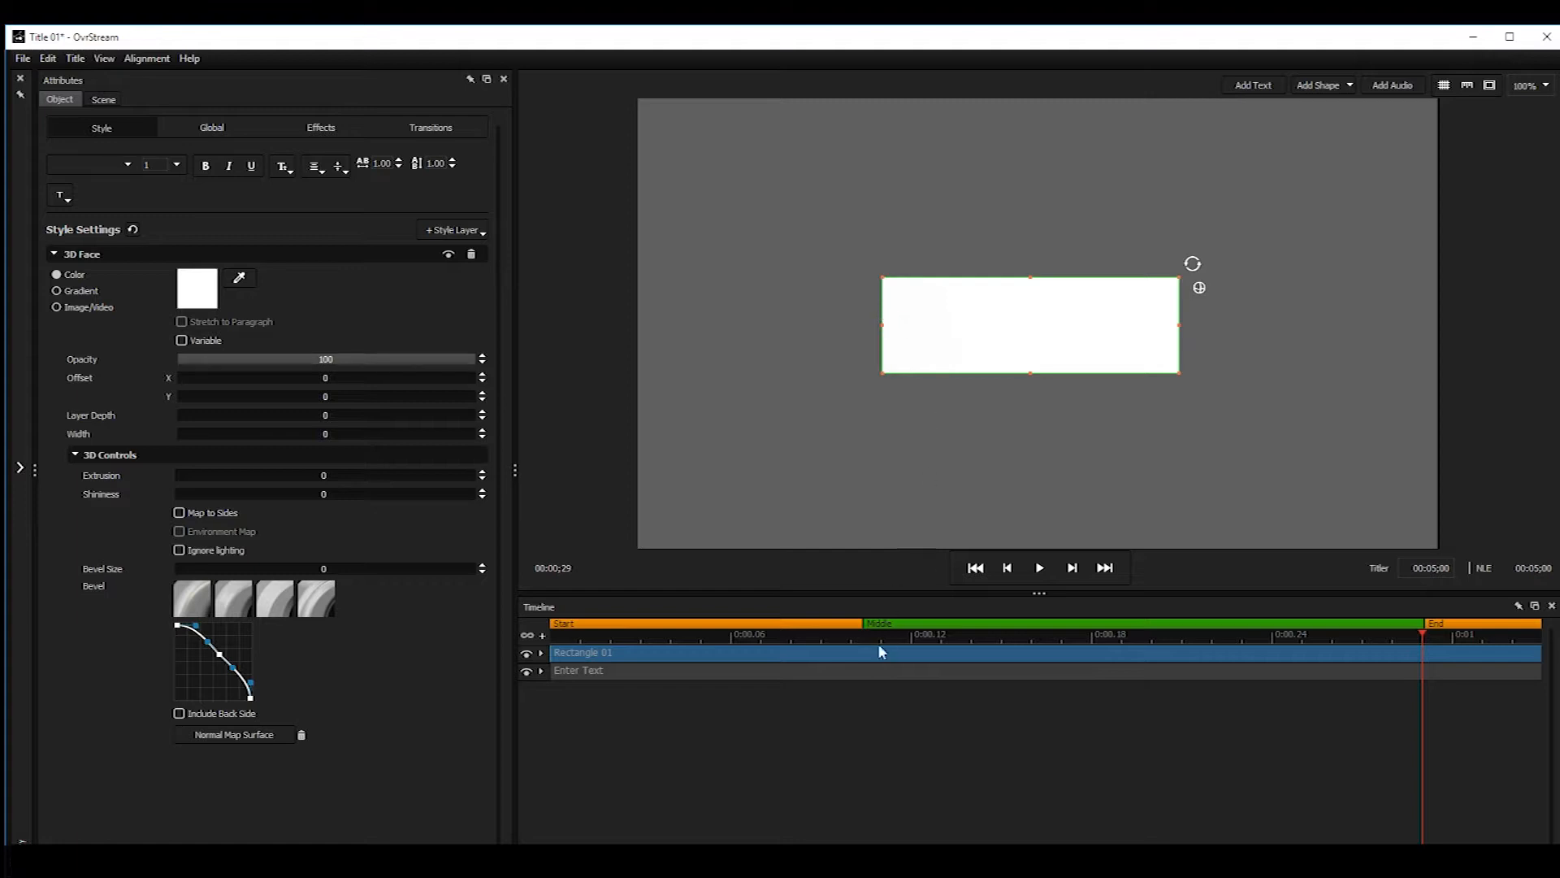
# Move the rectangle's layer below the text layer and nudge the rectangle into place behind the text
pyautogui.moveTo(878, 659); pyautogui.dragTo(874, 696)
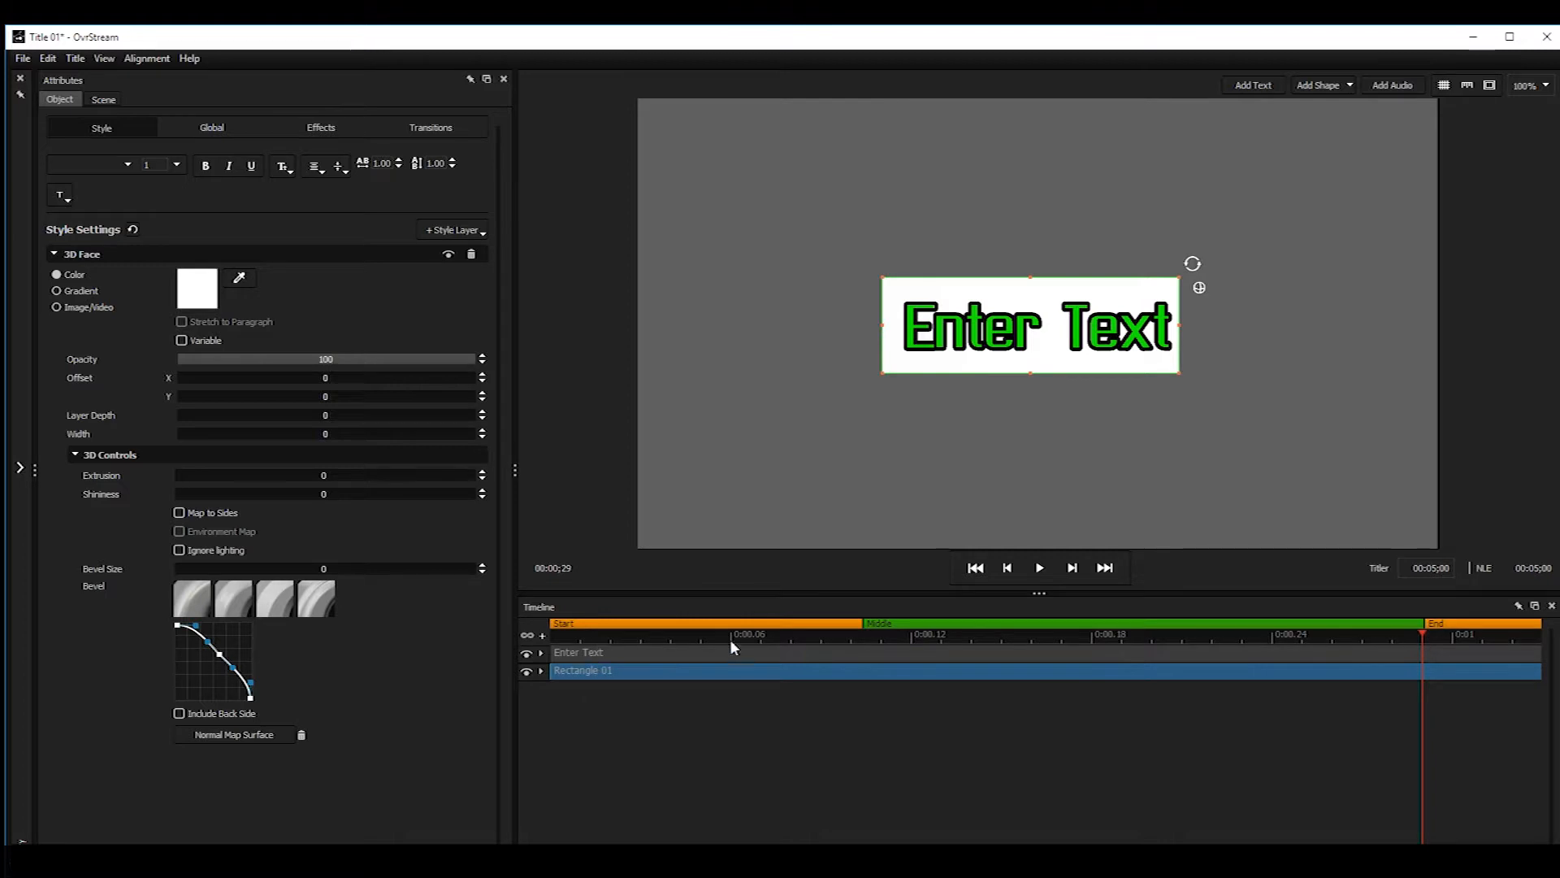
pyautogui.moveTo(1012, 334); pyautogui.dragTo(1009, 334)
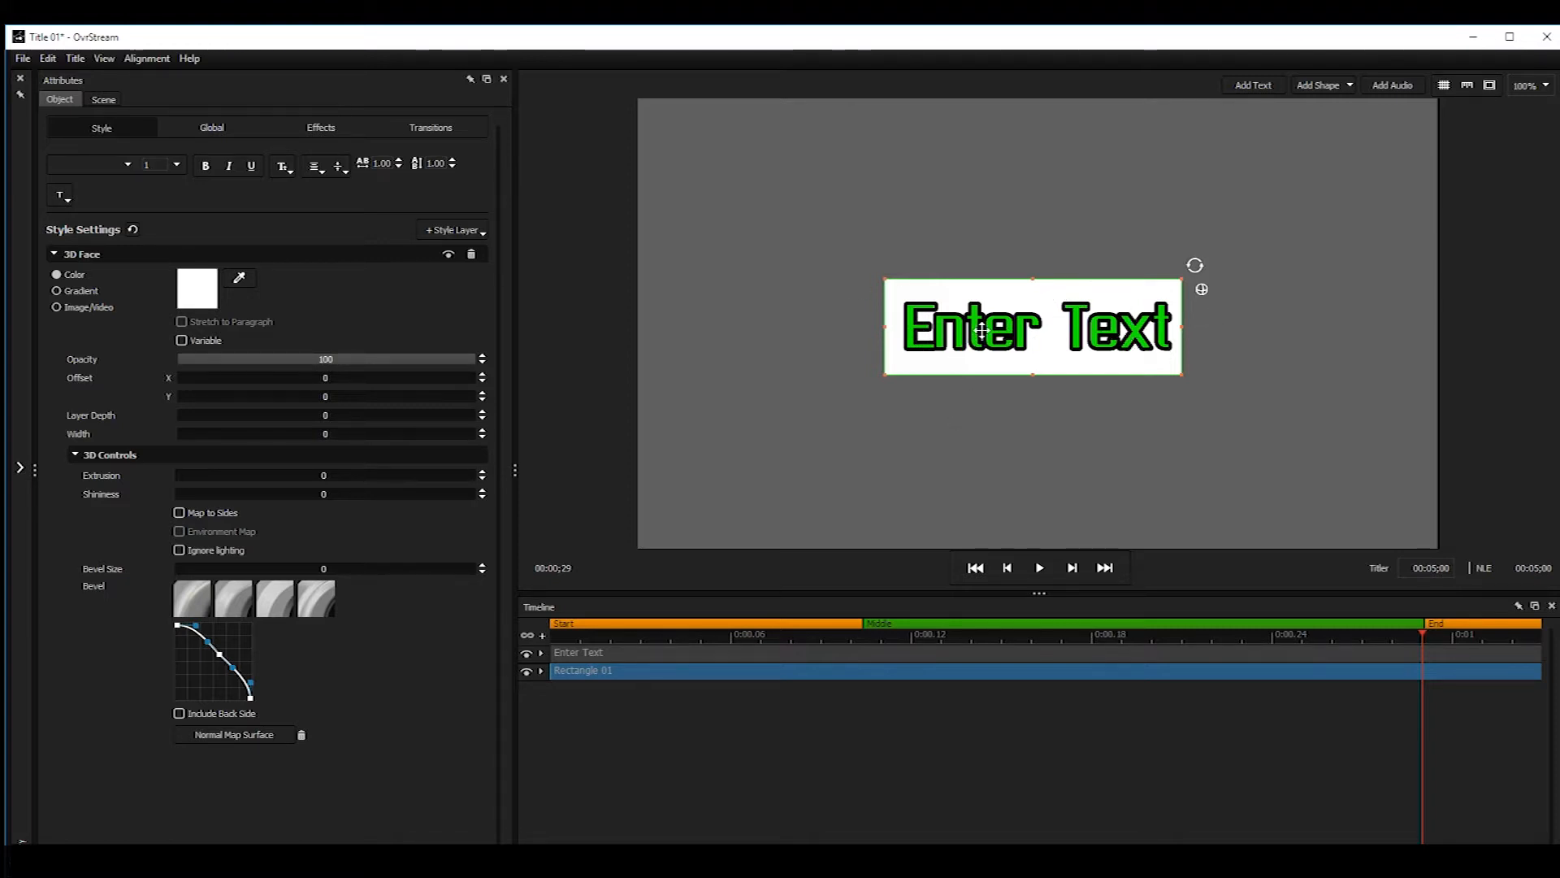
pyautogui.click(869, 437)
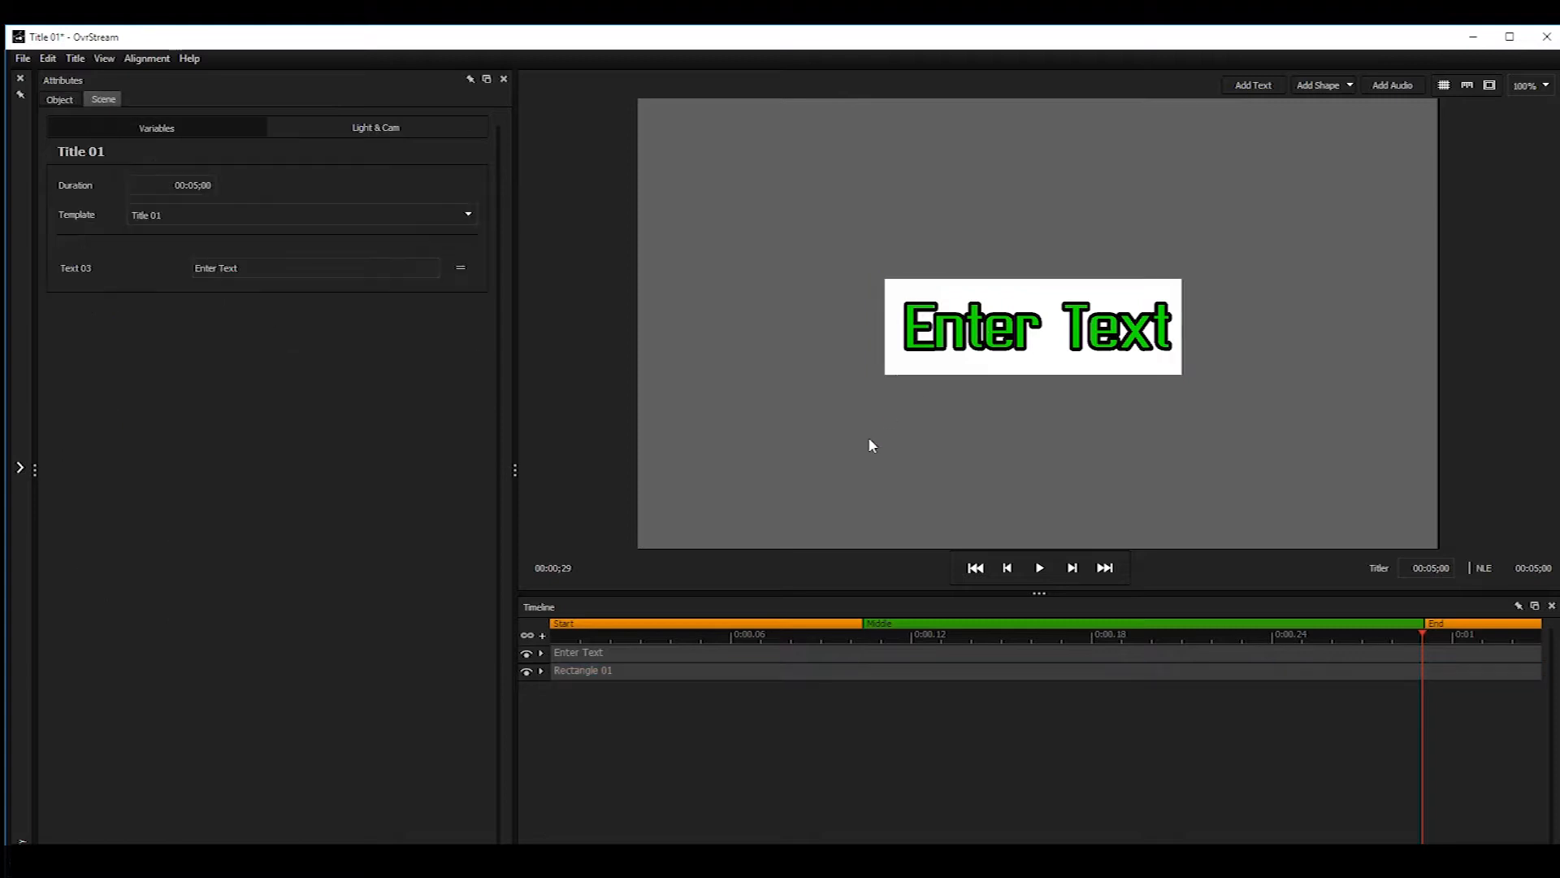
# Set the text layer's fit mode to Fit Text to Box and reposition the text centred over the rectangle
pyautogui.click(611, 651)
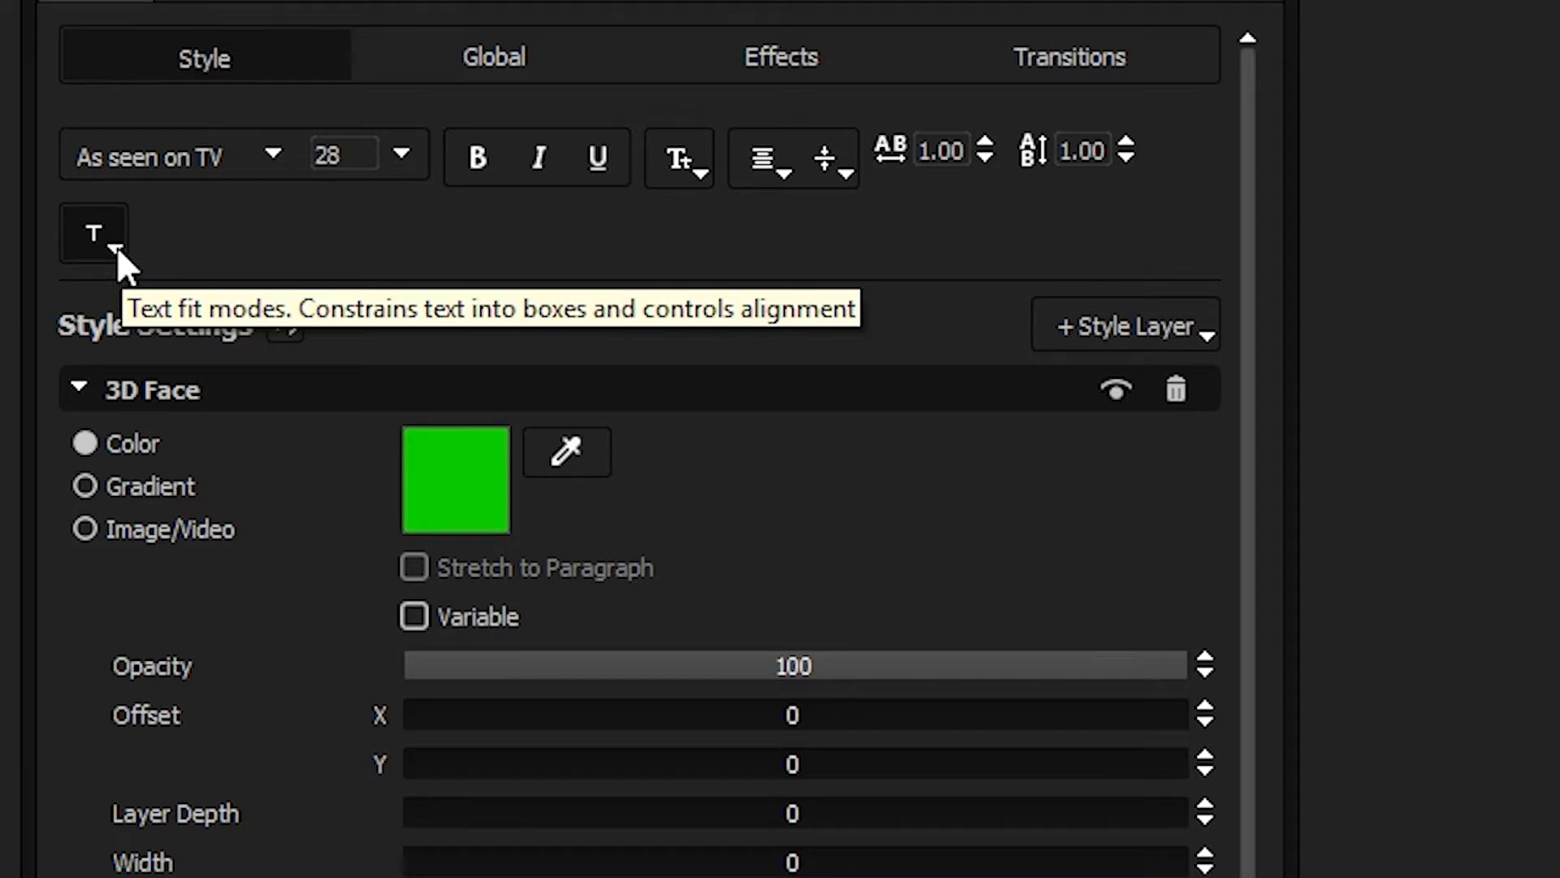
pyautogui.click(115, 247)
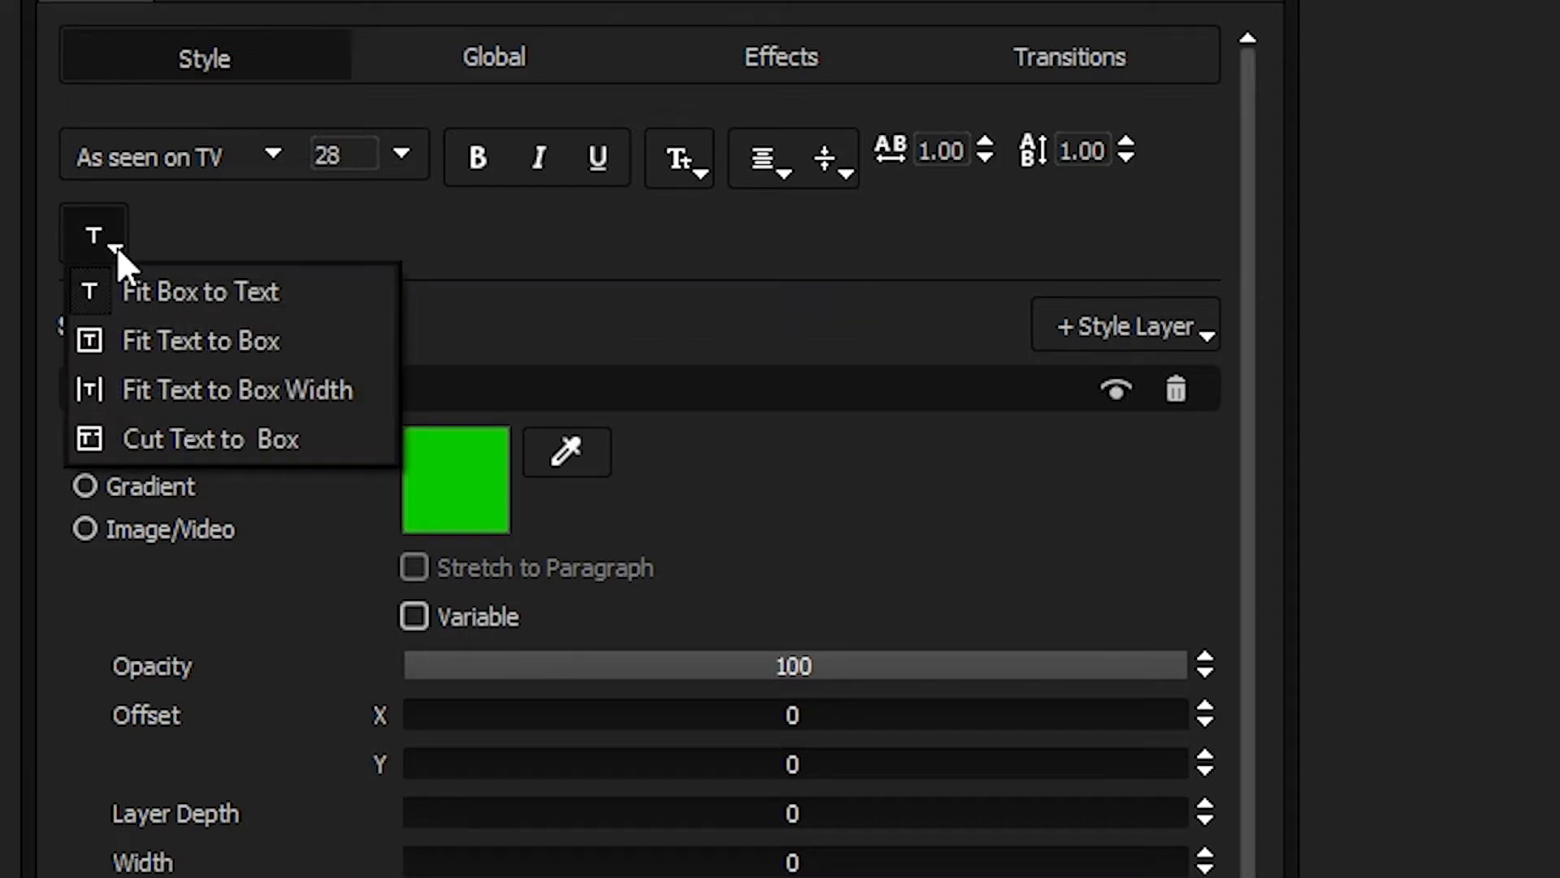
pyautogui.click(156, 355)
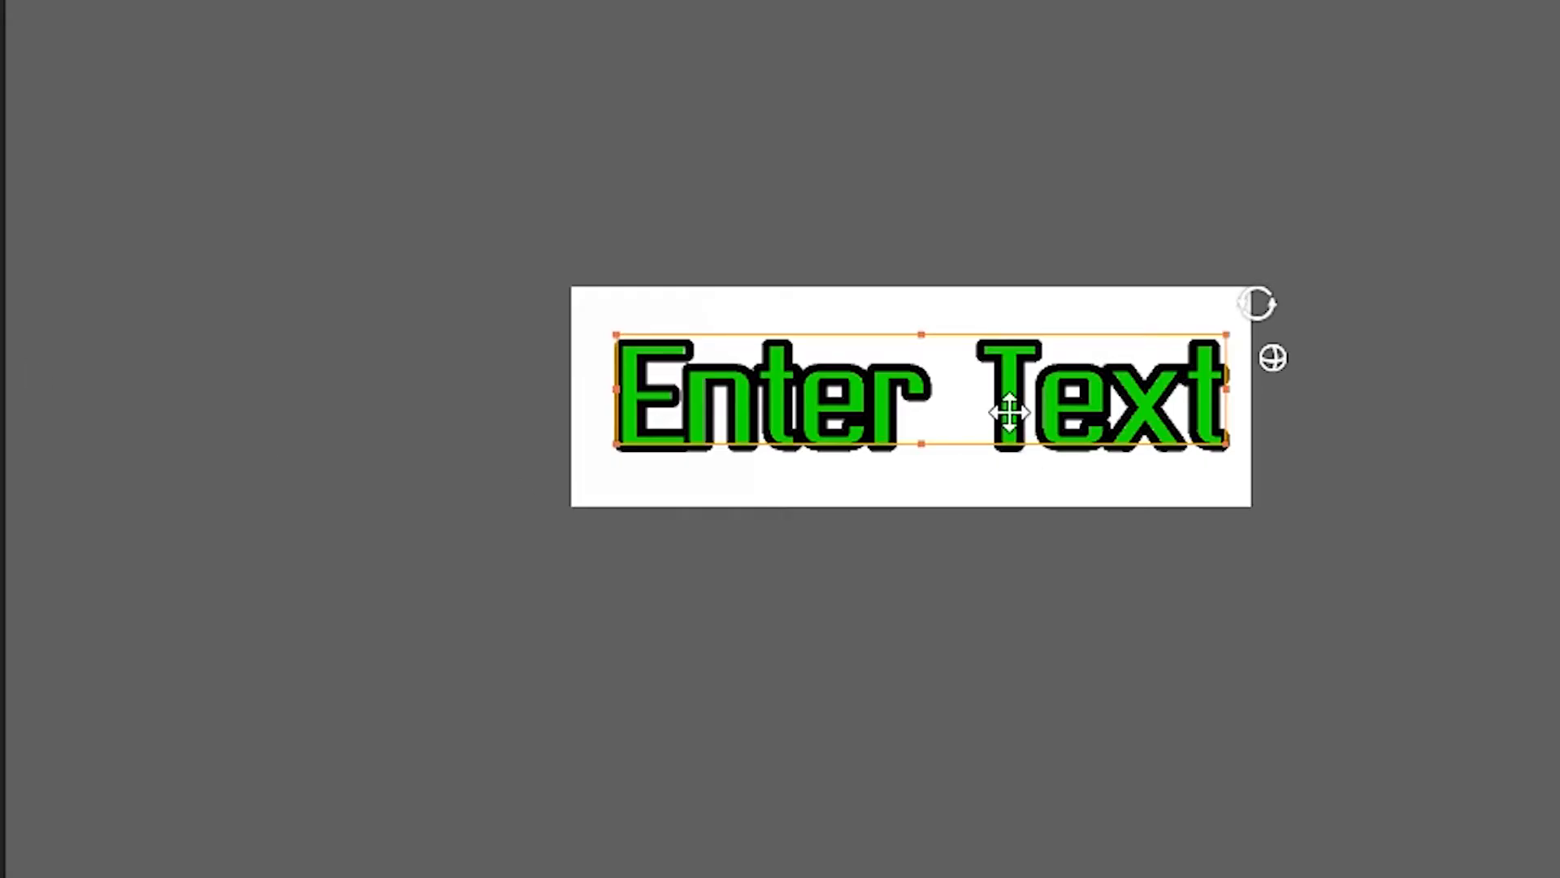
pyautogui.moveTo(1009, 412); pyautogui.dragTo(1236, 153)
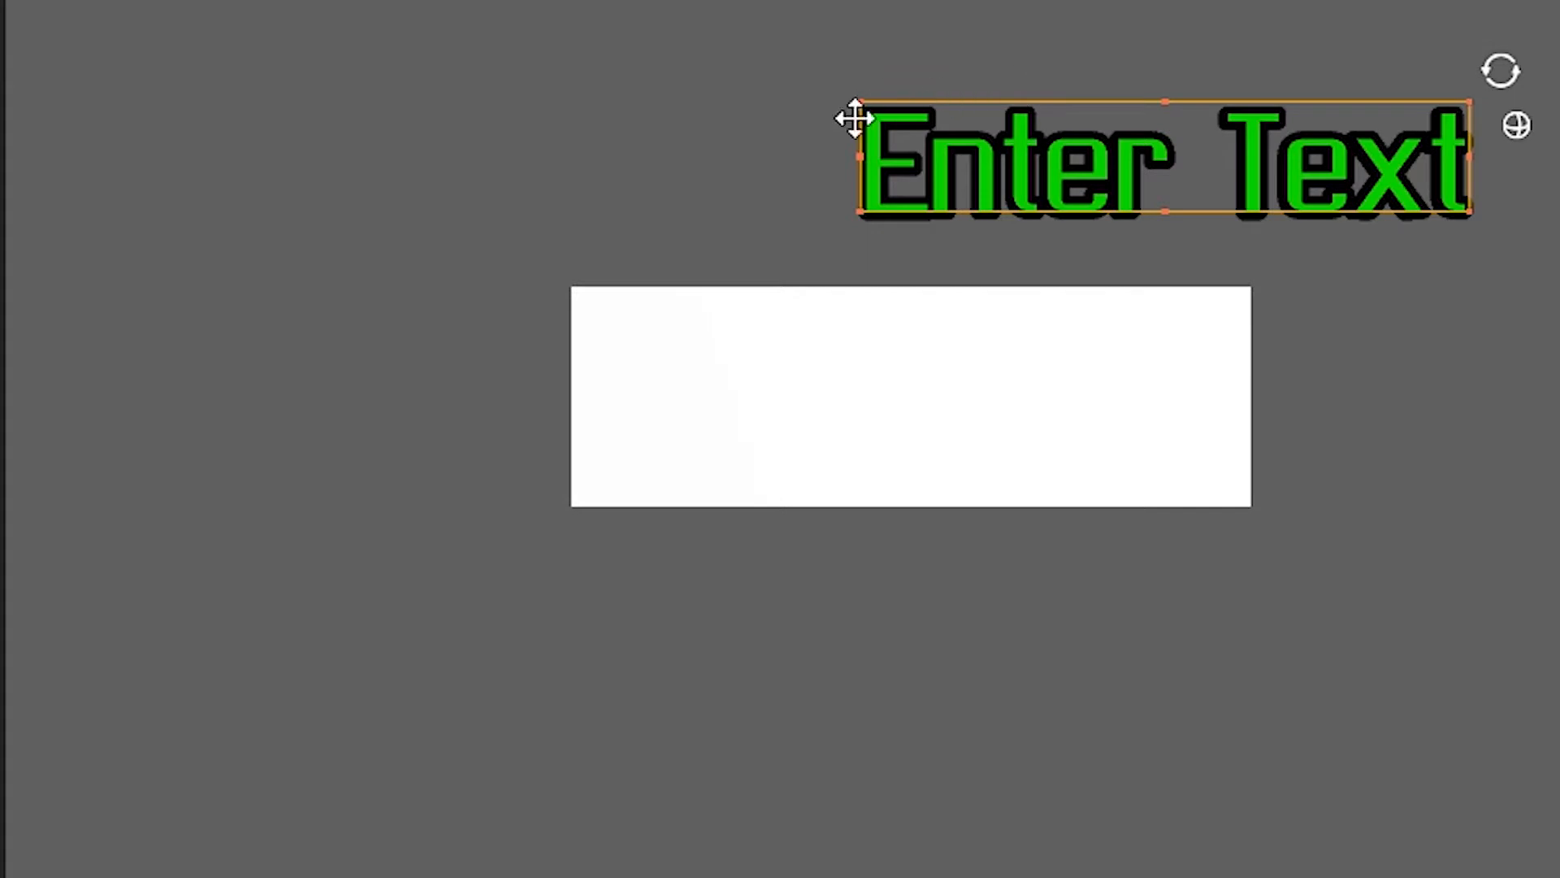
pyautogui.moveTo(1180, 150); pyautogui.dragTo(931, 390)
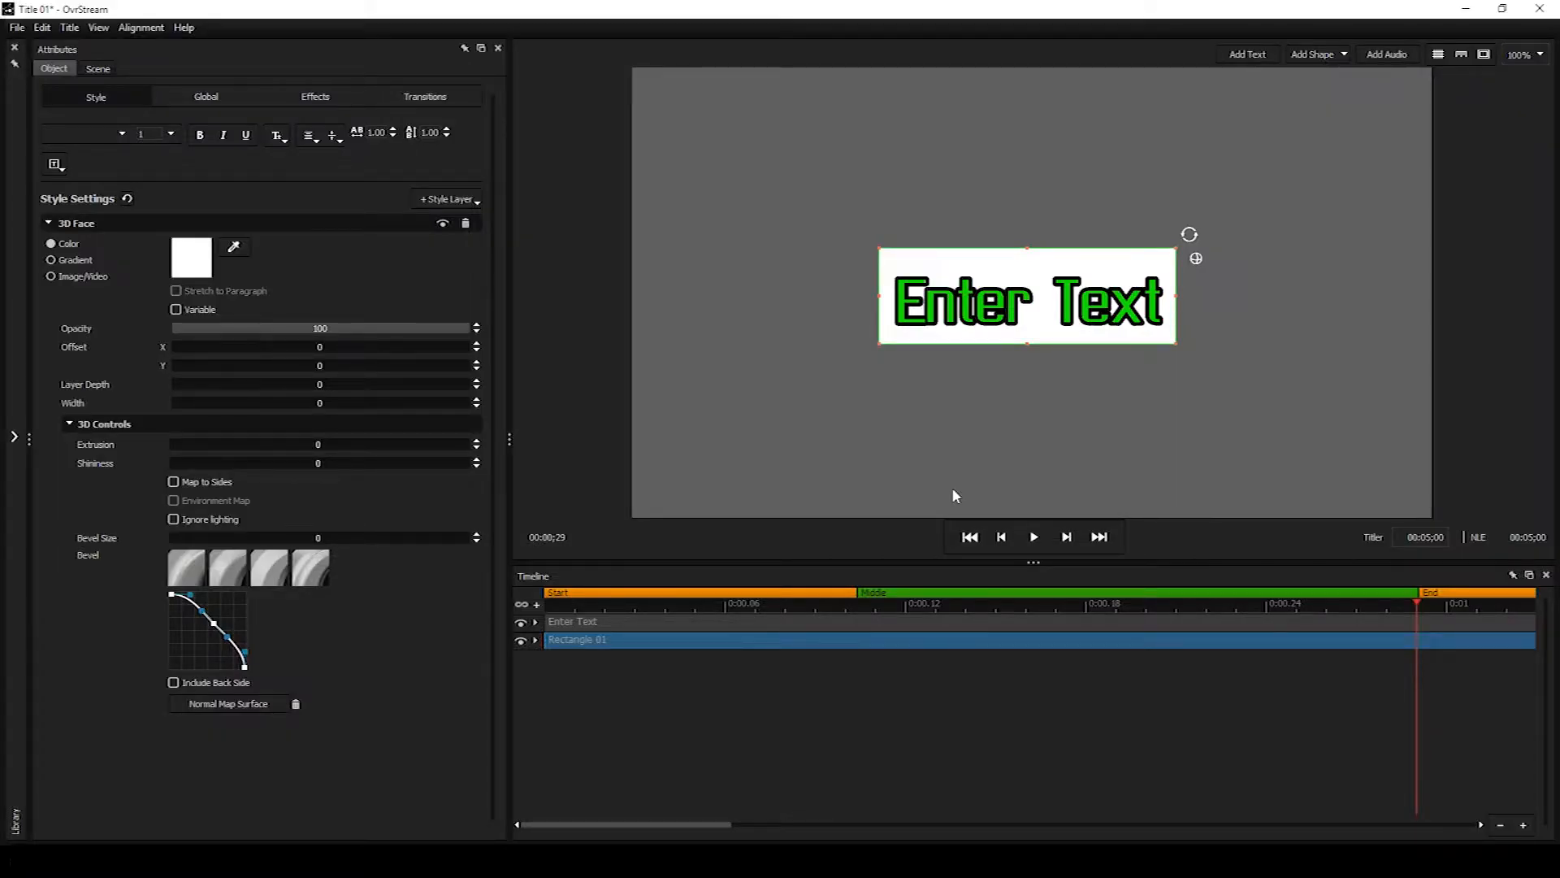
# Apply a Falling transition from the library's transition Animations to the start of the rectangle layer
pyautogui.click(14, 441)
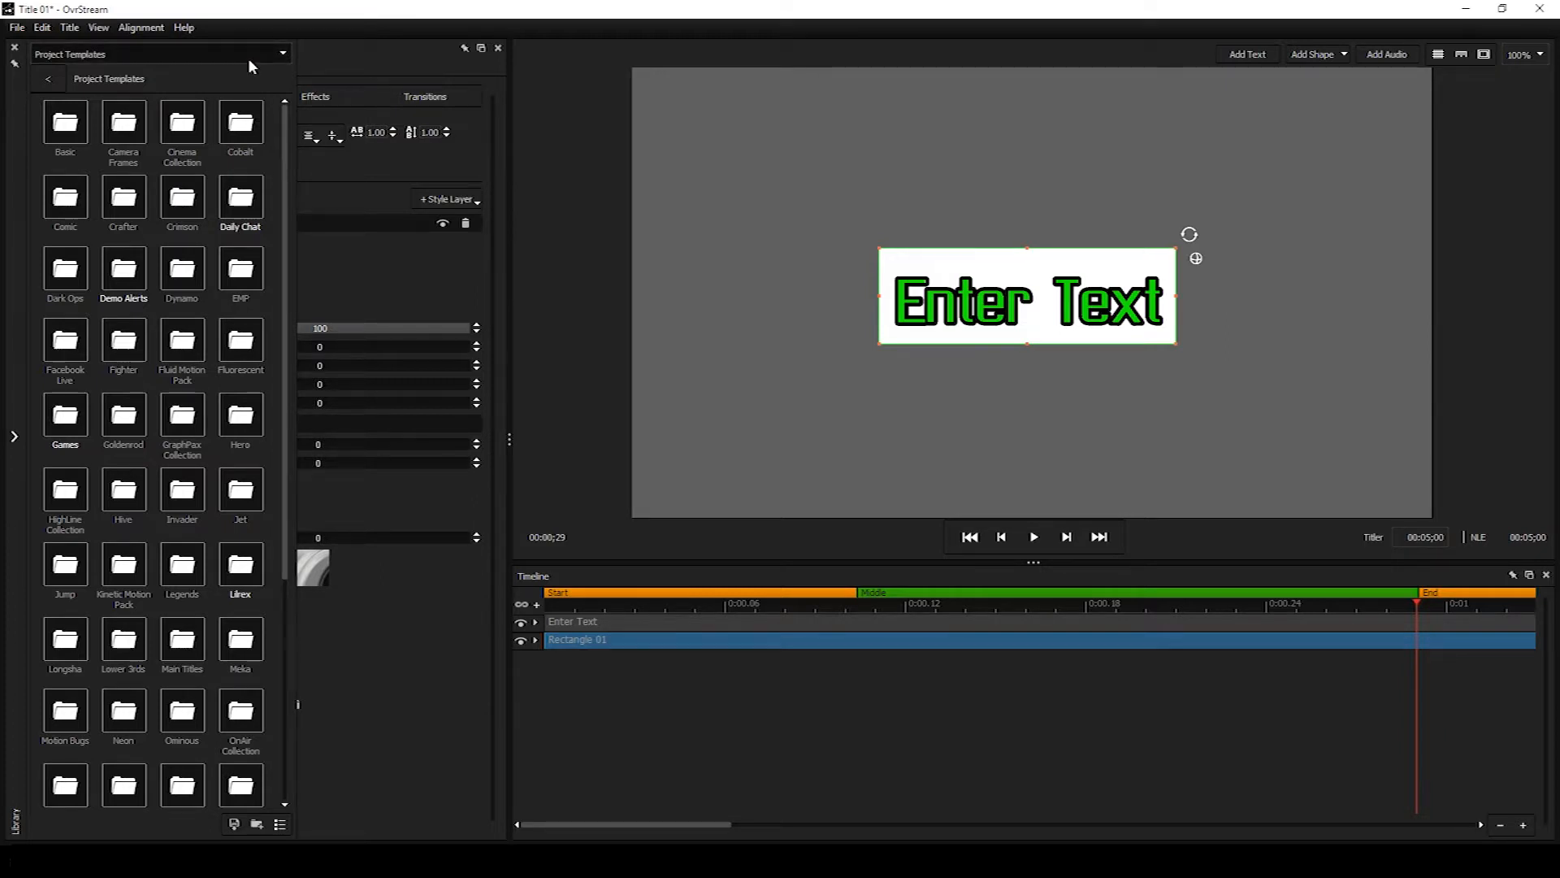
pyautogui.click(250, 65)
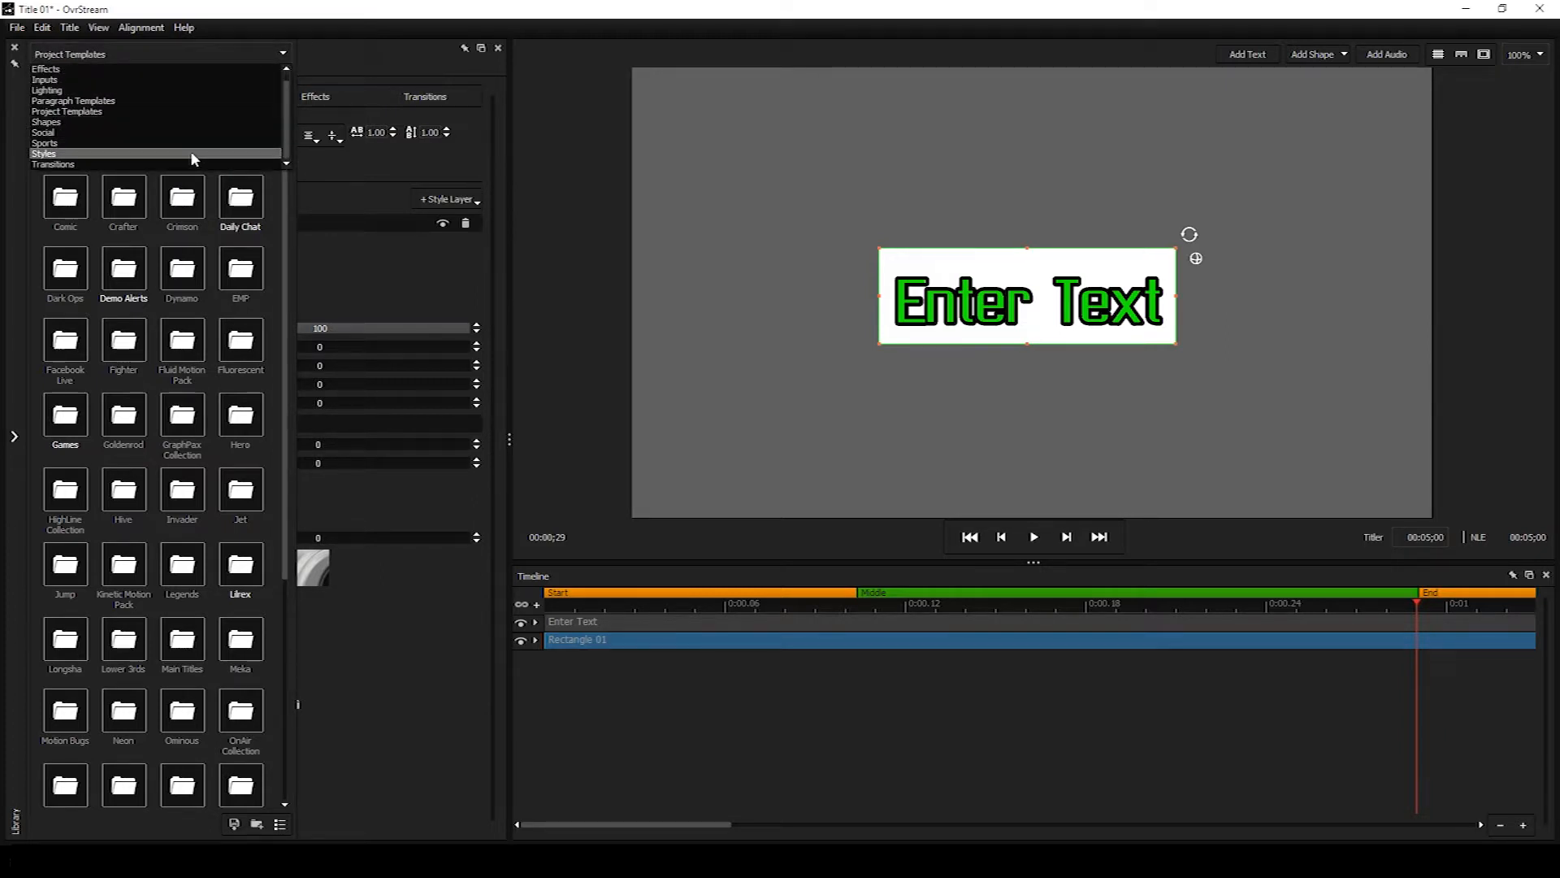
pyautogui.click(182, 165)
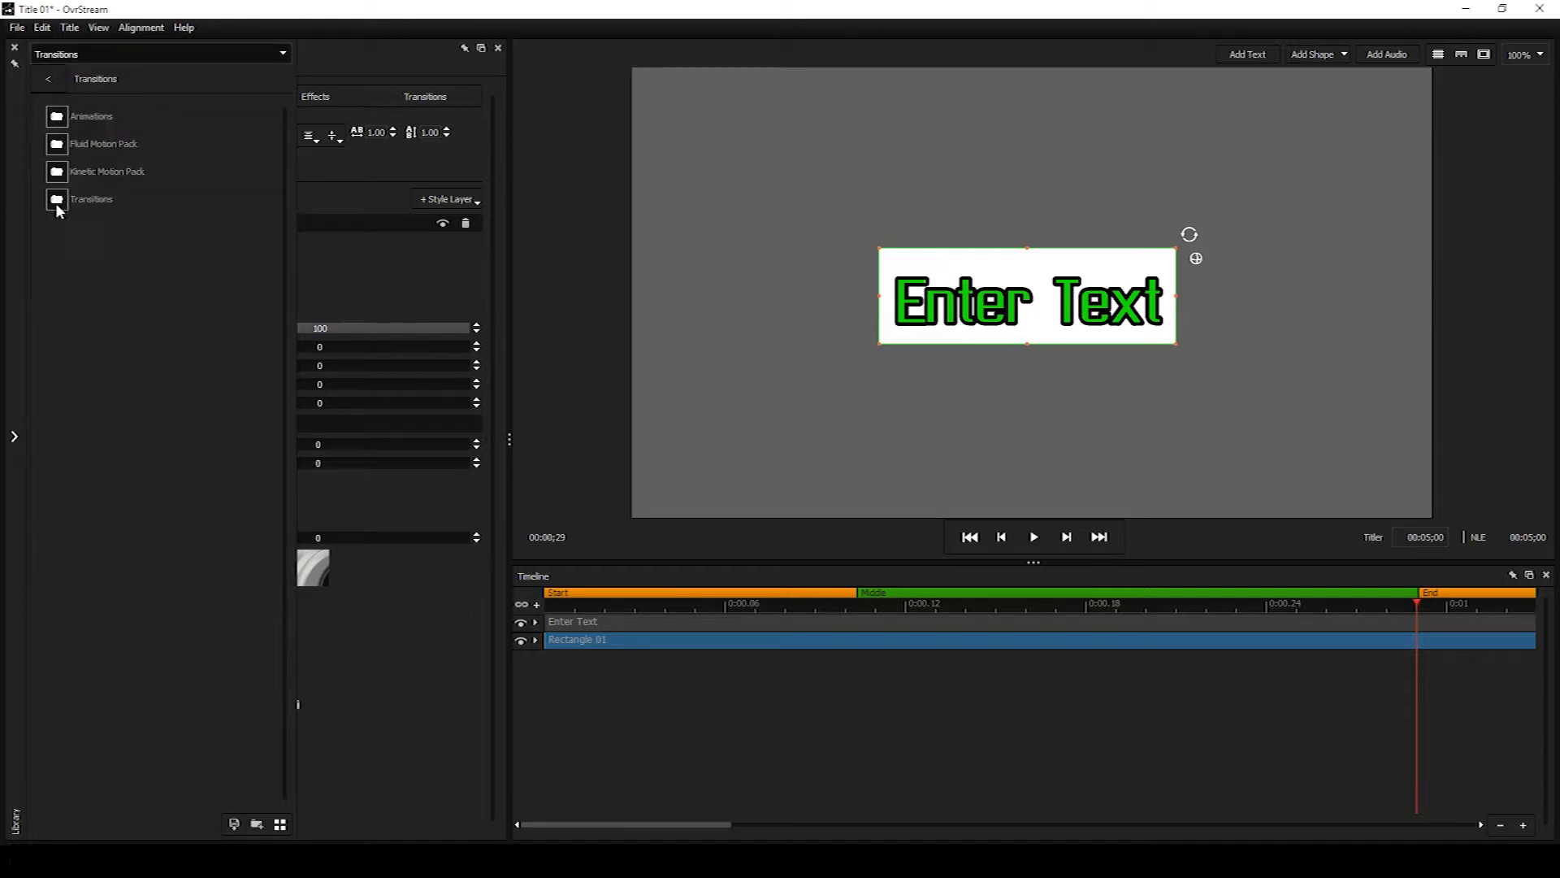
pyautogui.doubleClick(58, 122)
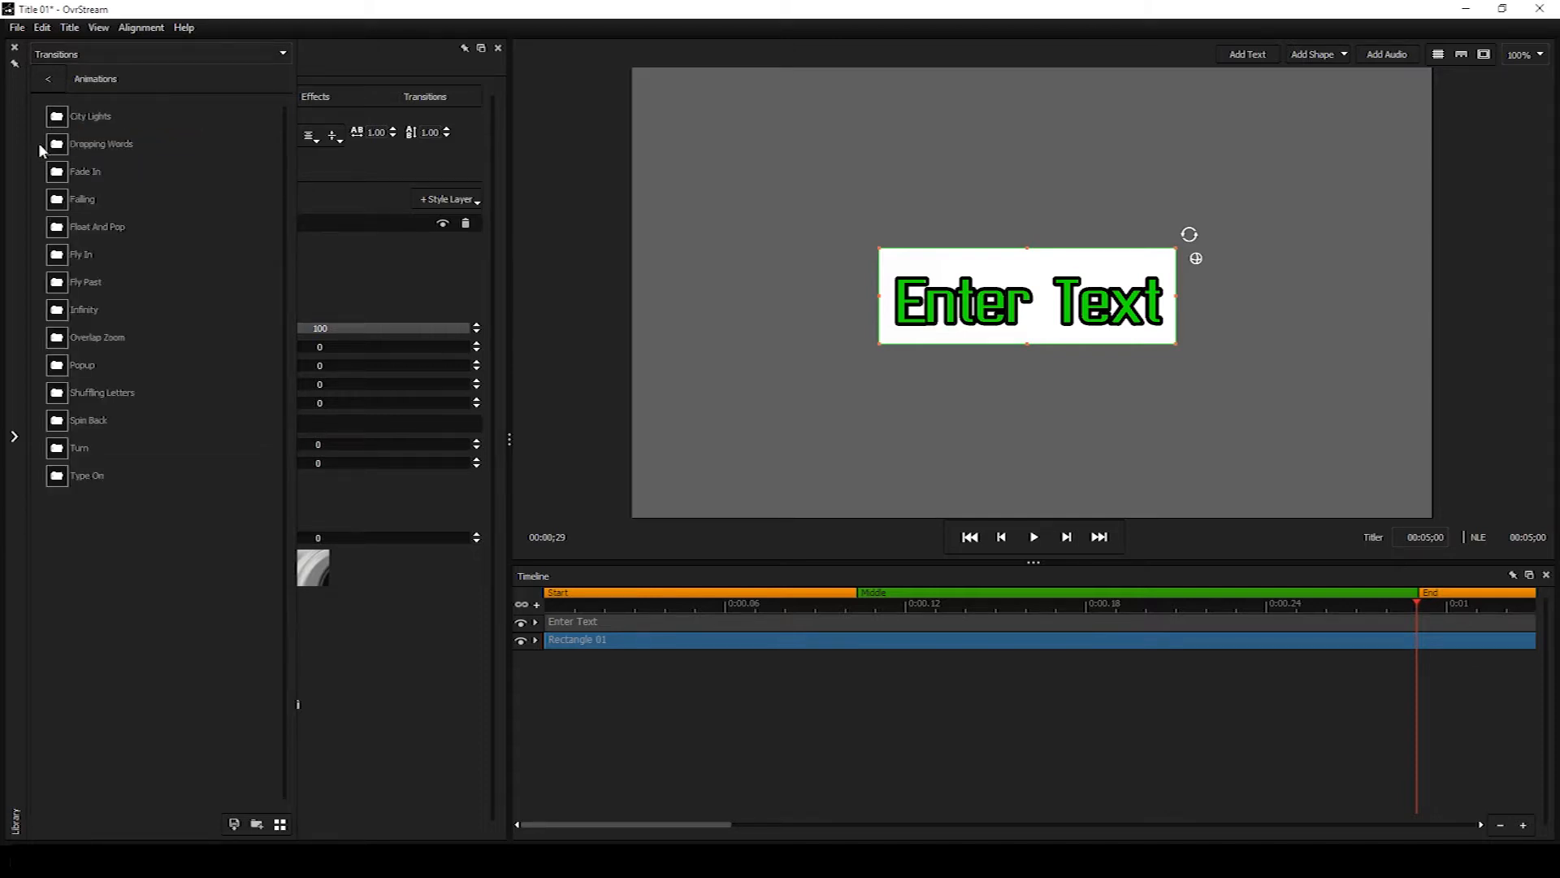
pyautogui.doubleClick(59, 203)
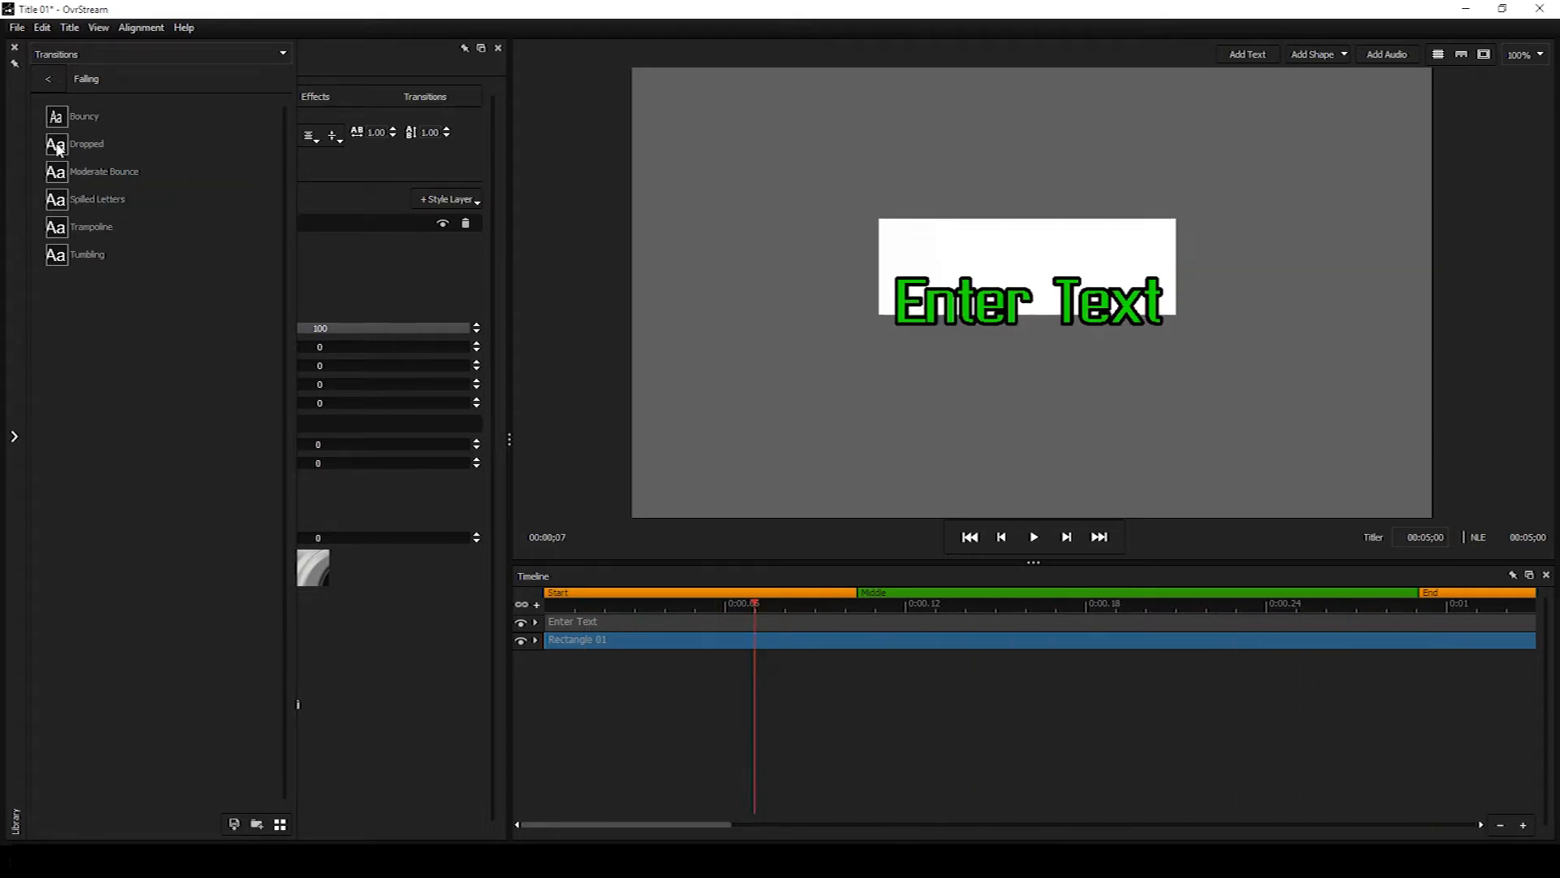
pyautogui.doubleClick(58, 257)
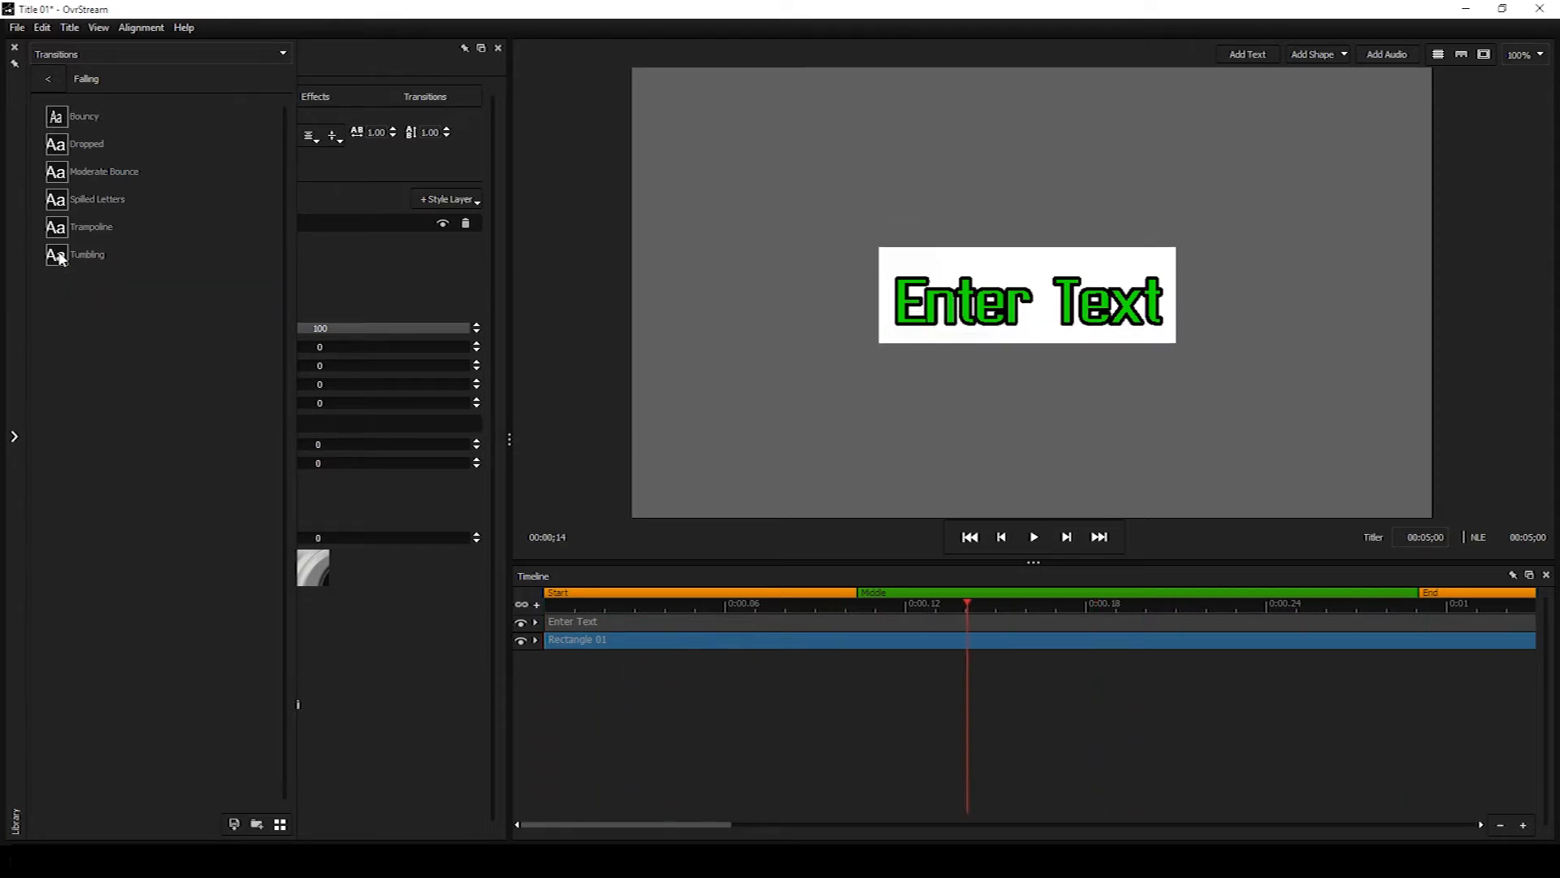
# Apply the Popup Cascade transition to the text layer, trim the layer to start at frame 12 and preview the entrance
pyautogui.click(668, 624)
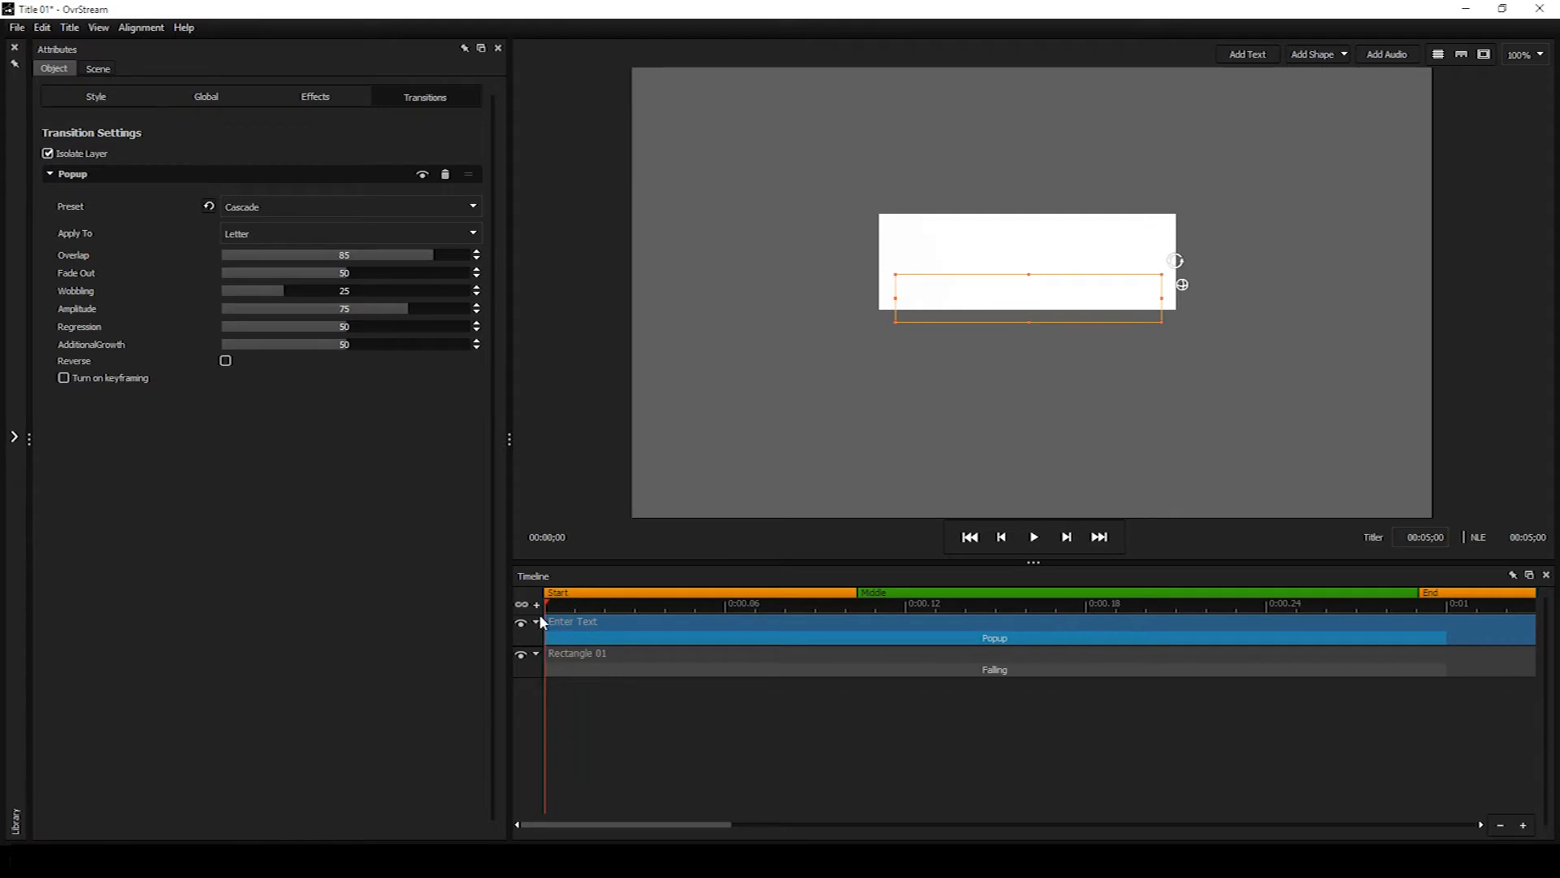
pyautogui.moveTo(1111, 685); pyautogui.dragTo(616, 615)
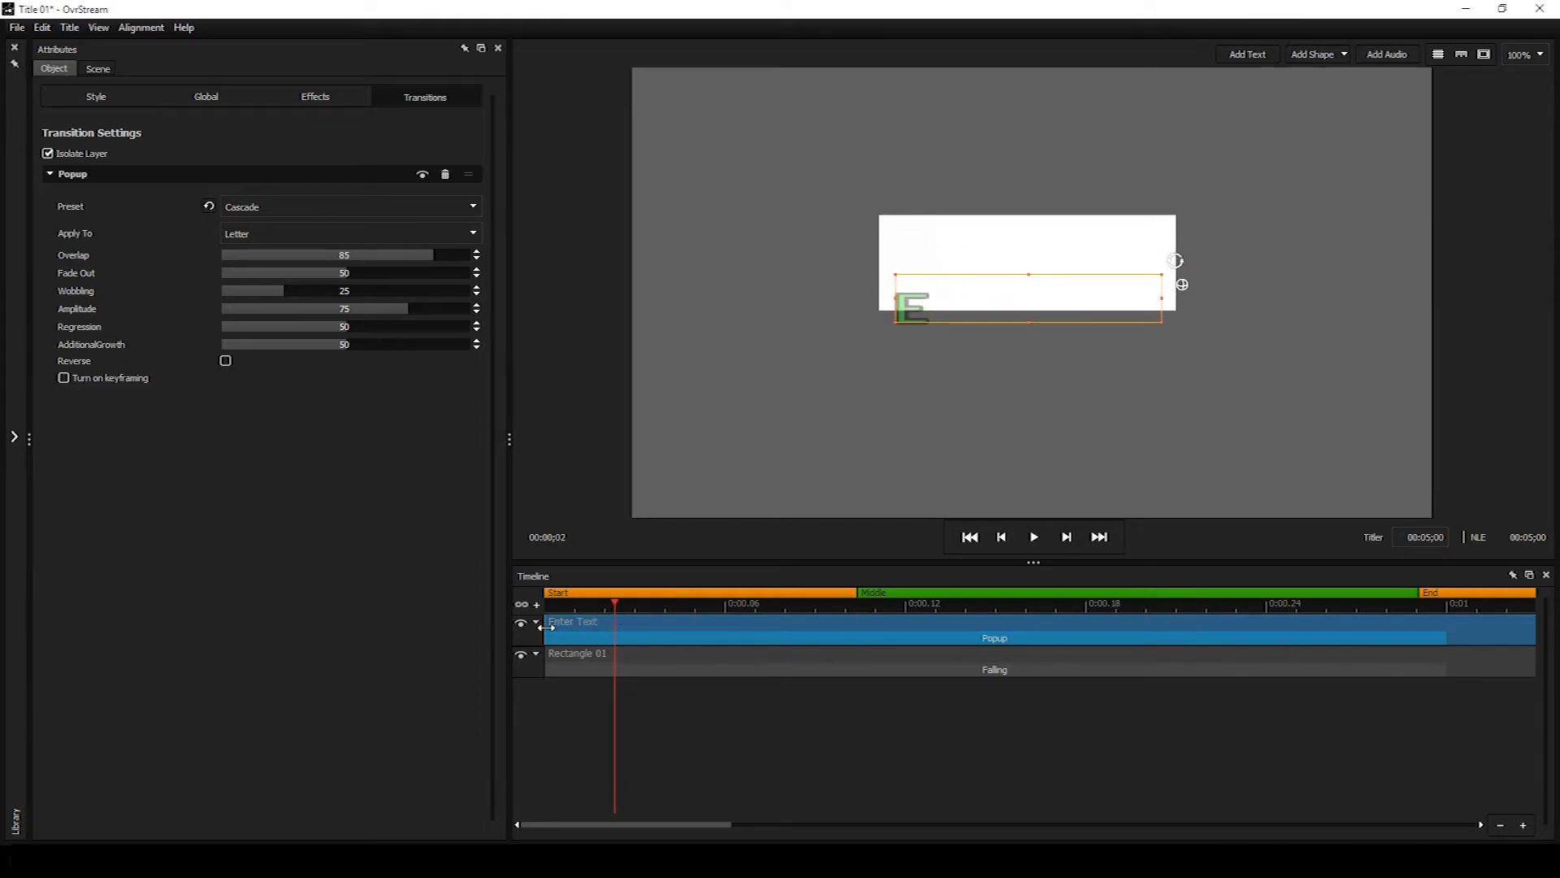
pyautogui.moveTo(546, 627); pyautogui.dragTo(906, 660)
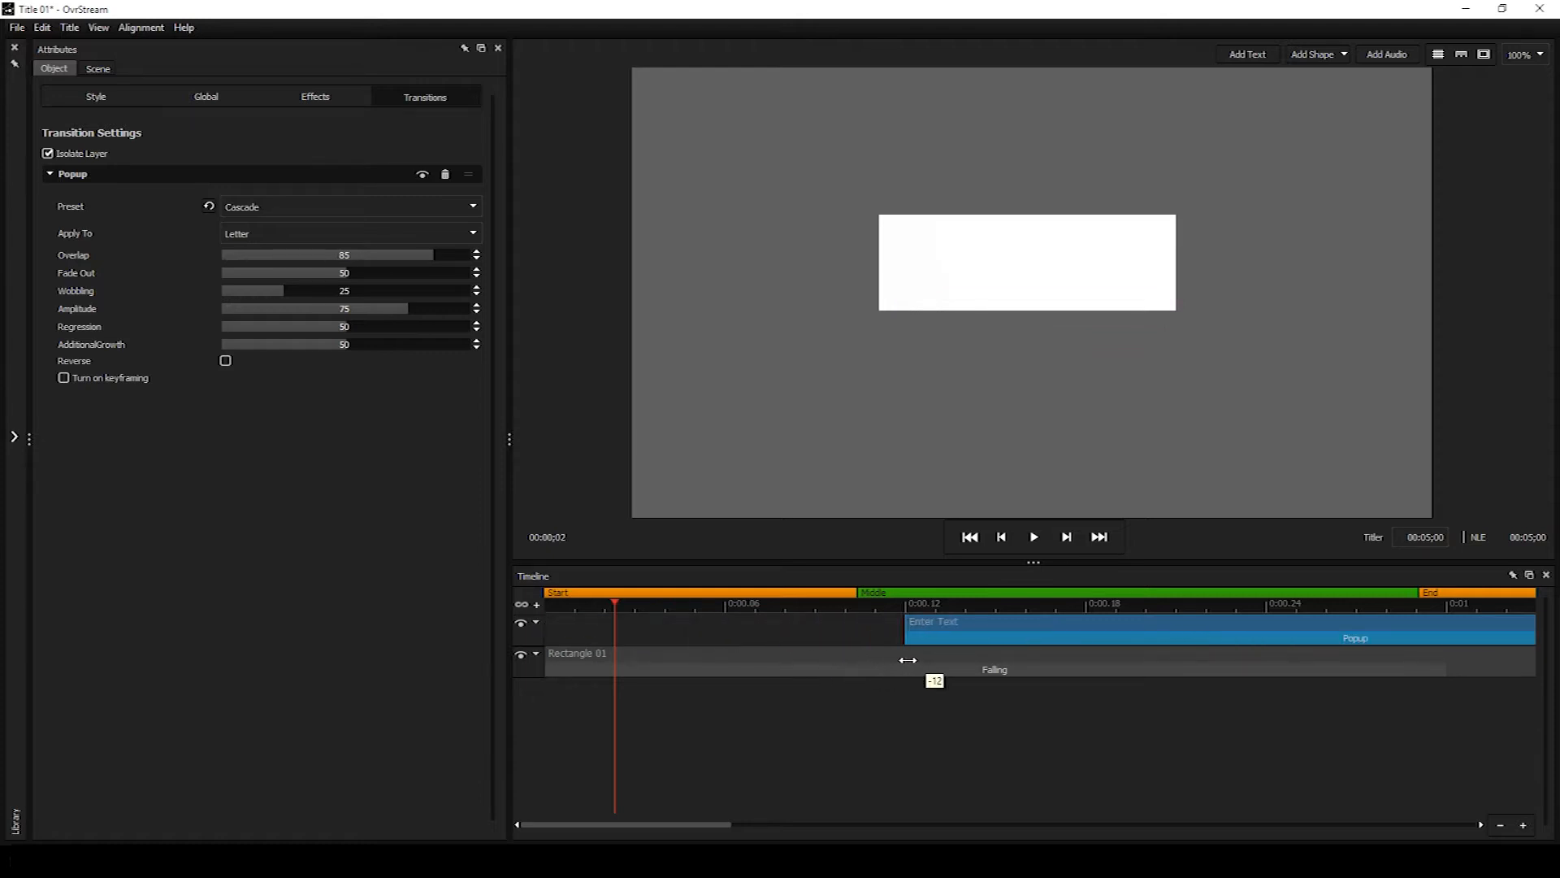
pyautogui.moveTo(697, 625); pyautogui.dragTo(1370, 687)
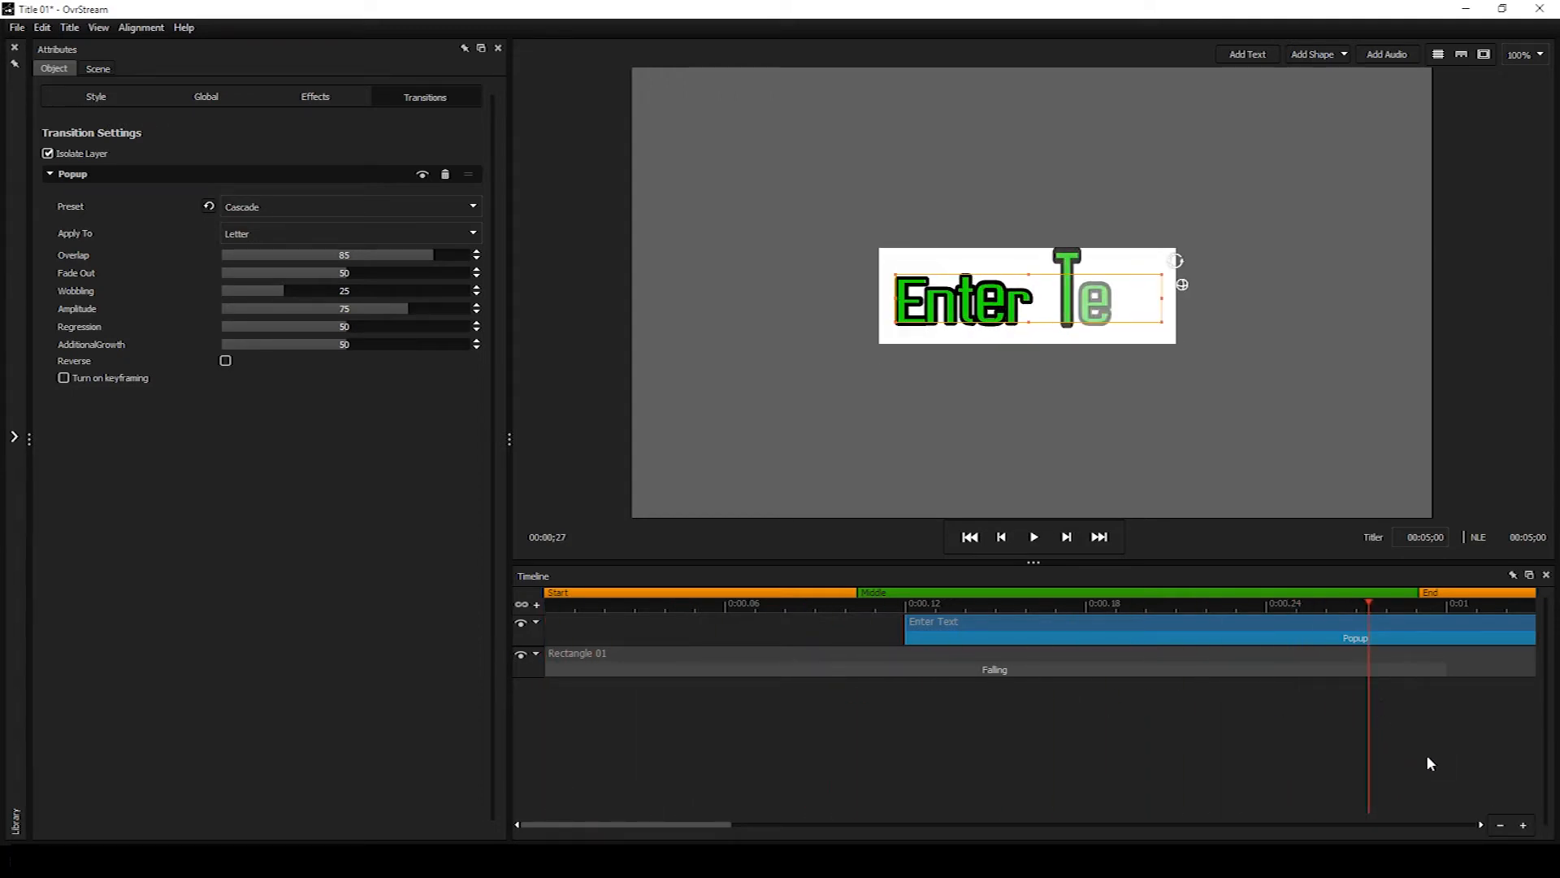
# Add a closing Strident Popup transition to the text and a closing Popup to the rectangle, ending the text layer slightly before the rectangle
pyautogui.click(1504, 829)
pyautogui.click(1507, 825)
pyautogui.click(1506, 826)
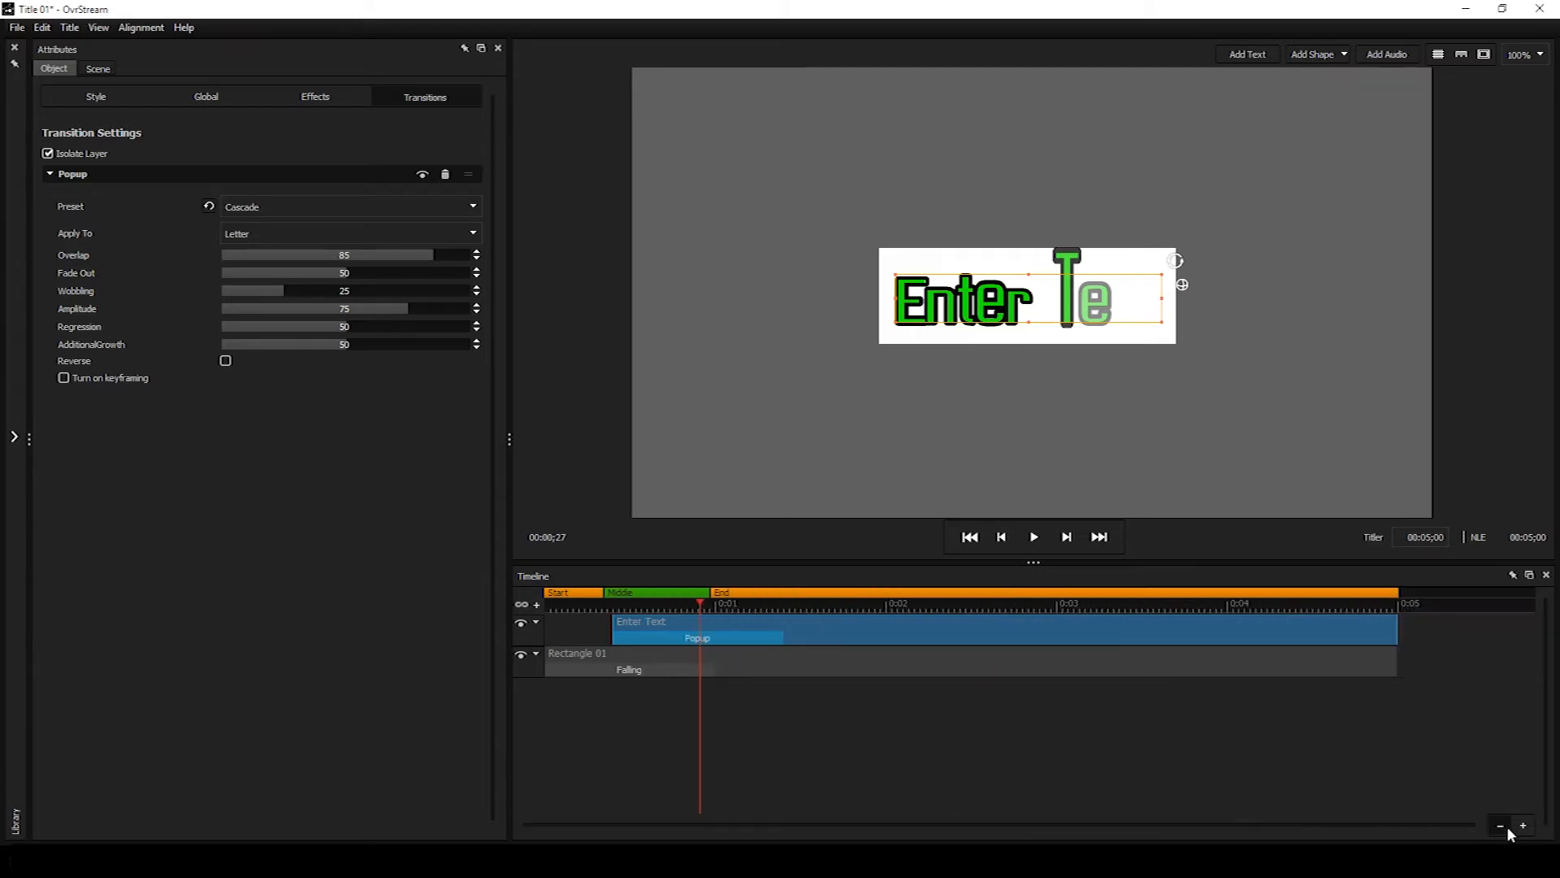
pyautogui.moveTo(546, 601); pyautogui.dragTo(642, 634)
pyautogui.click(13, 436)
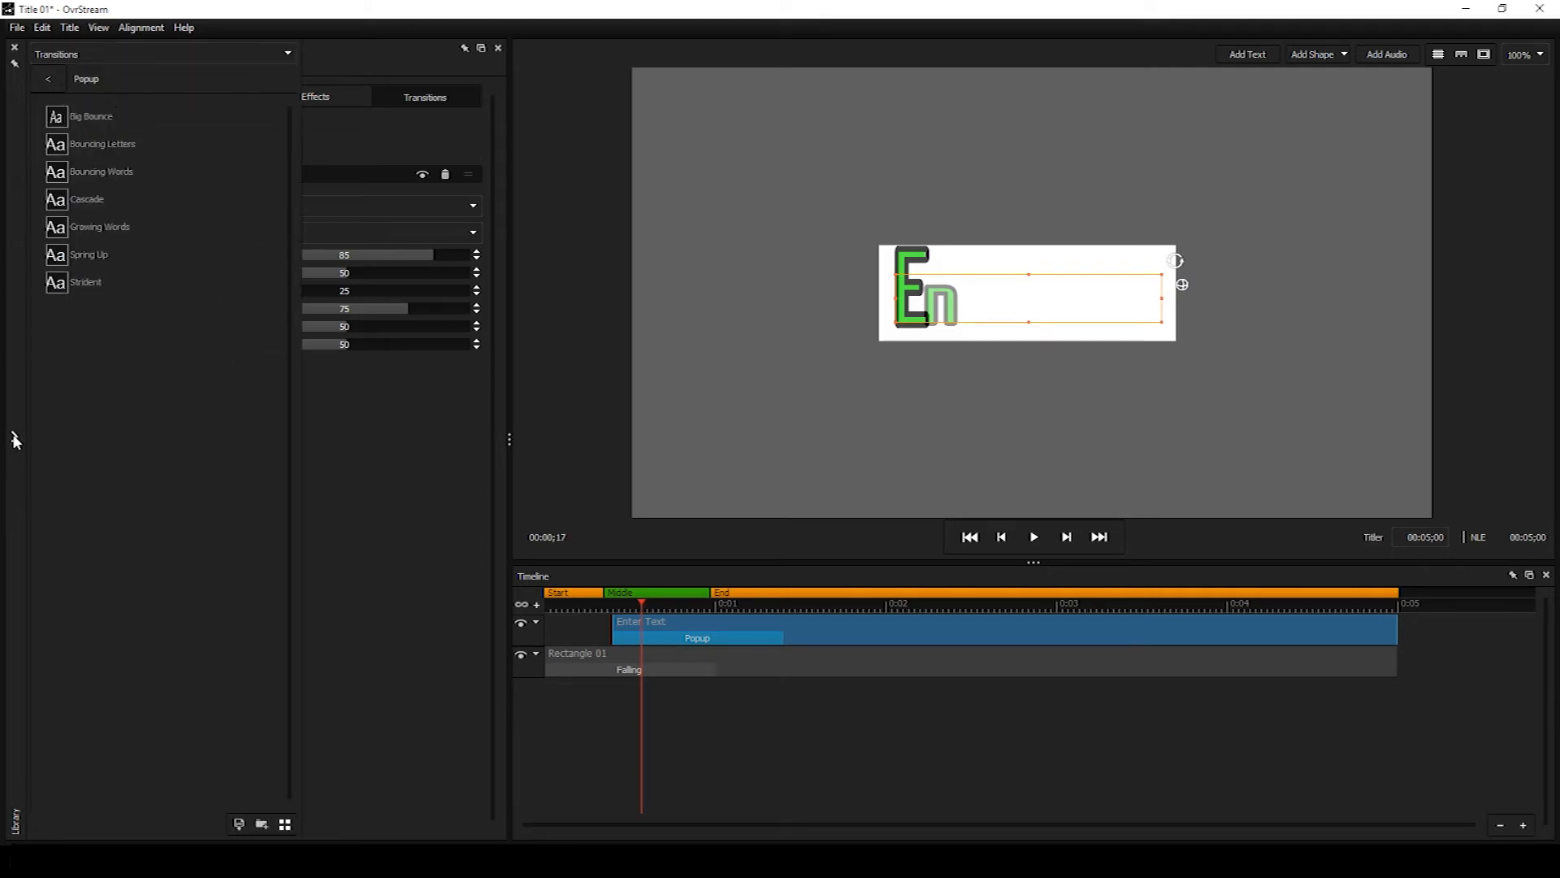
pyautogui.moveTo(62, 278); pyautogui.dragTo(1369, 633)
pyautogui.moveTo(967, 625); pyautogui.dragTo(1413, 656)
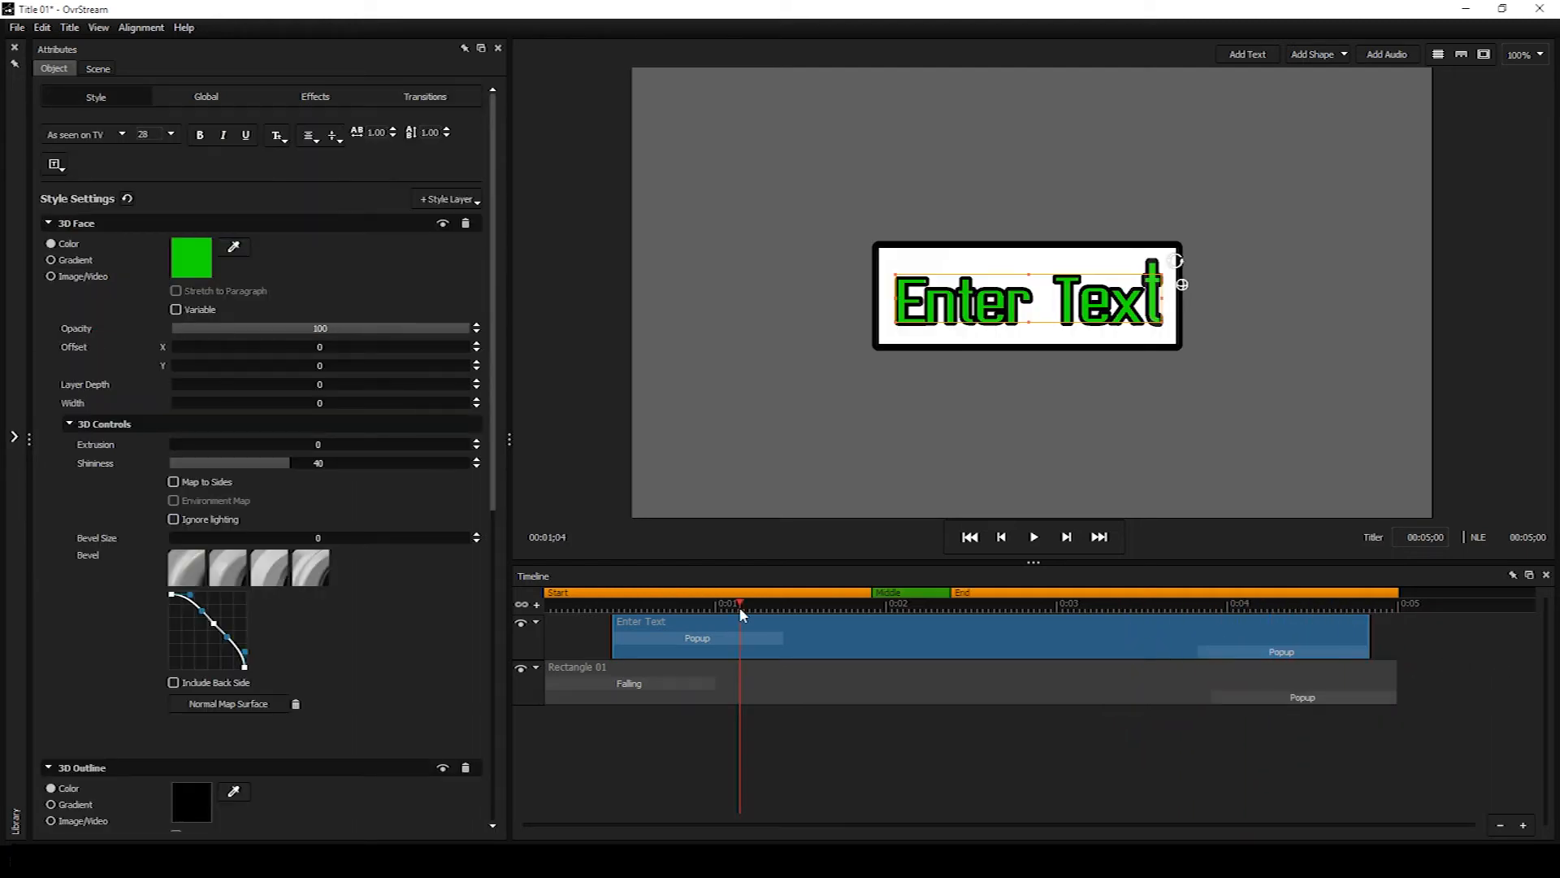
# Preview the title's middle section and examine the Global transform, playback and variable settings of the text and rectangle layers
pyautogui.moveTo(742, 615); pyautogui.dragTo(895, 660)
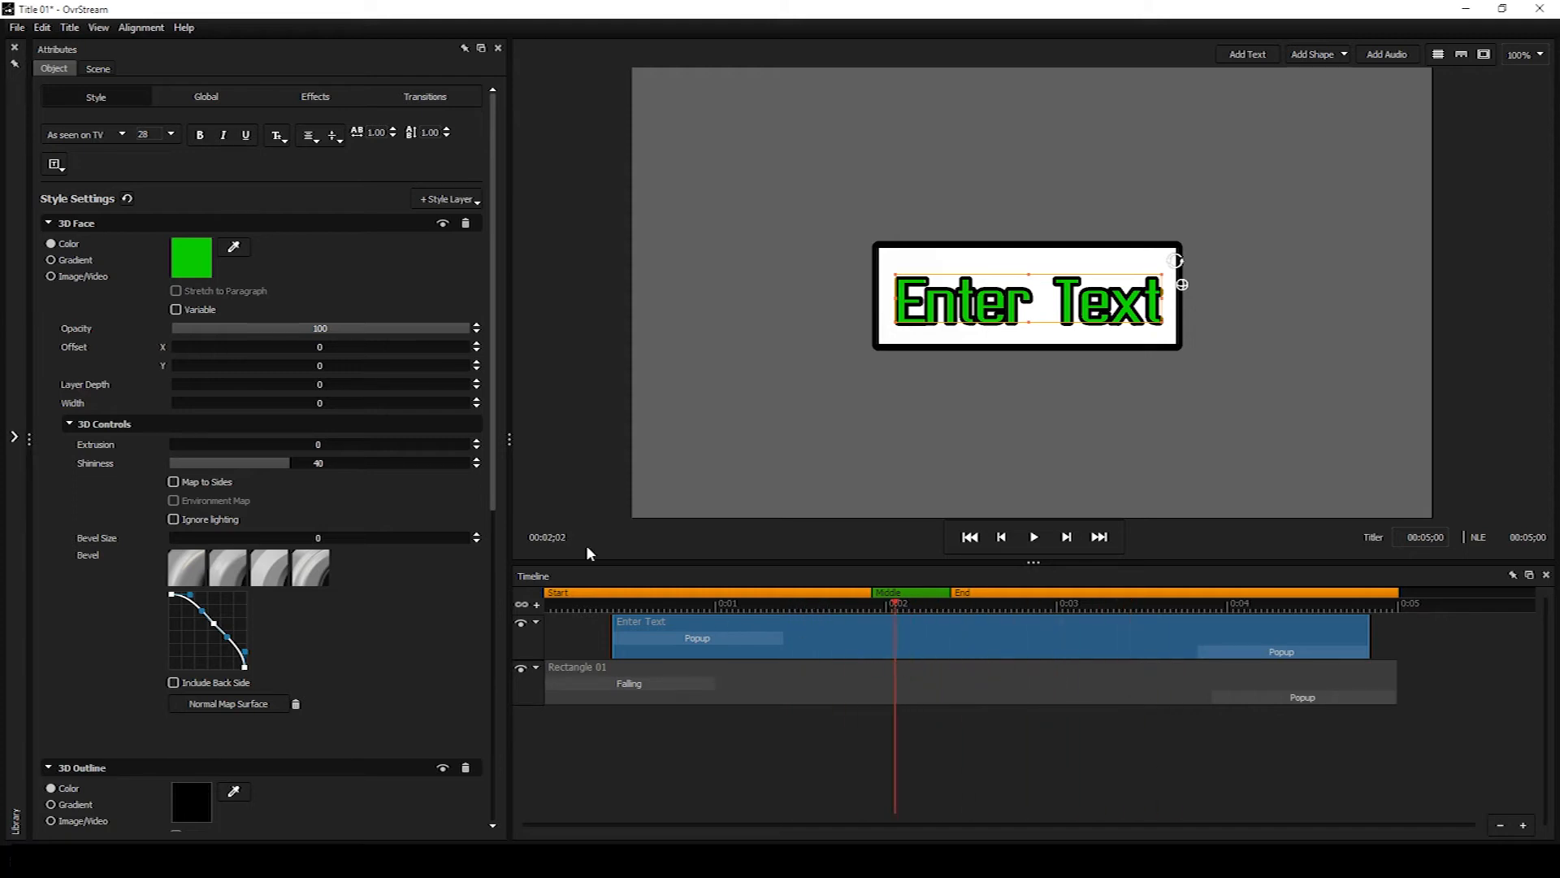
pyautogui.click(226, 106)
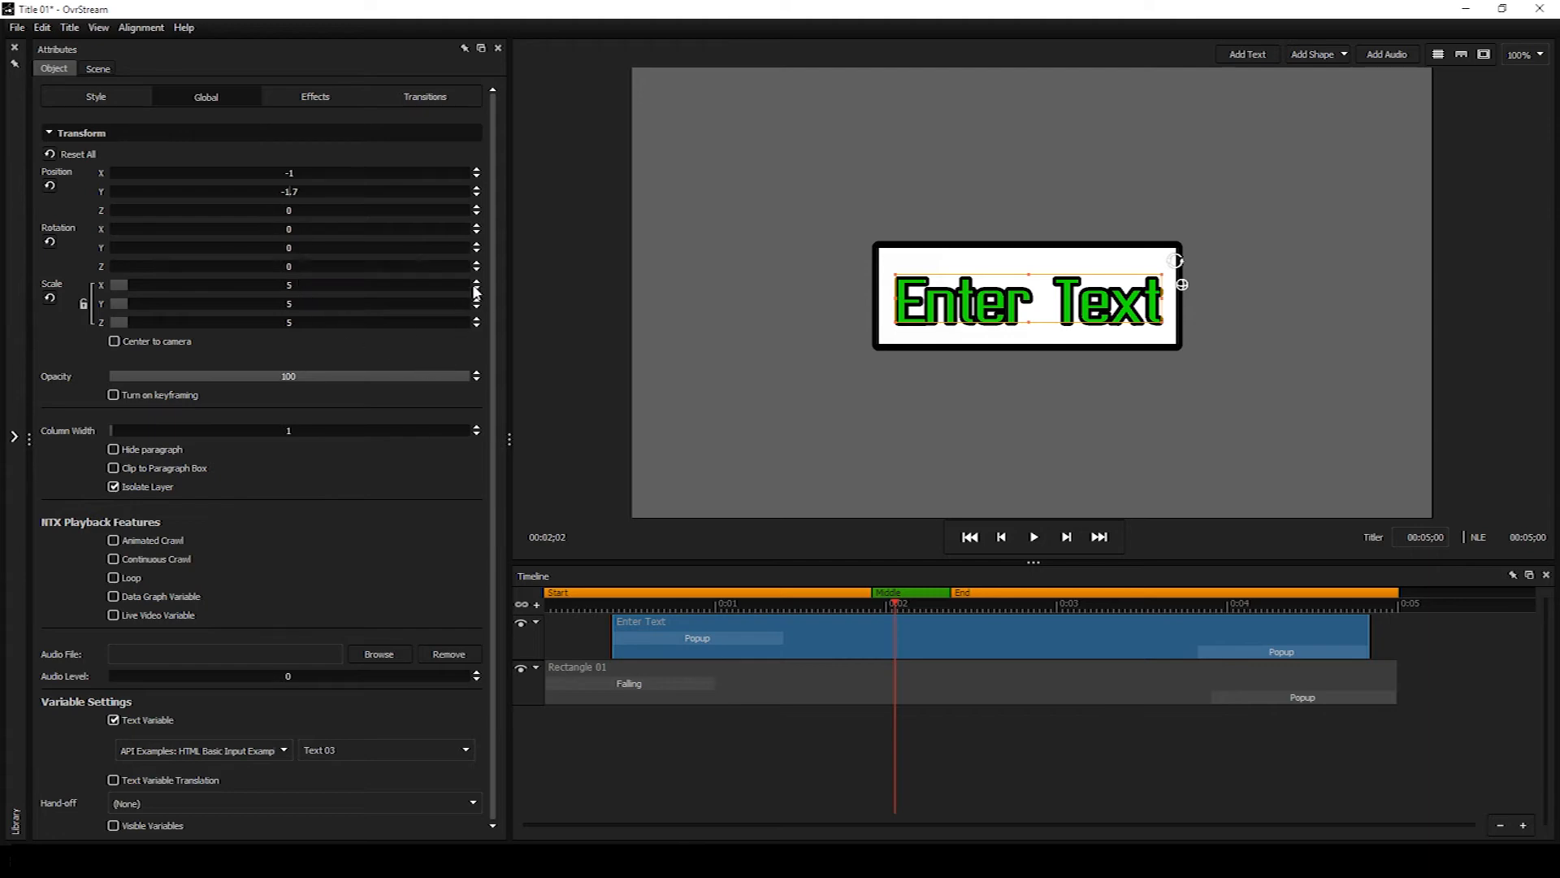
pyautogui.moveTo(491, 271); pyautogui.dragTo(493, 352)
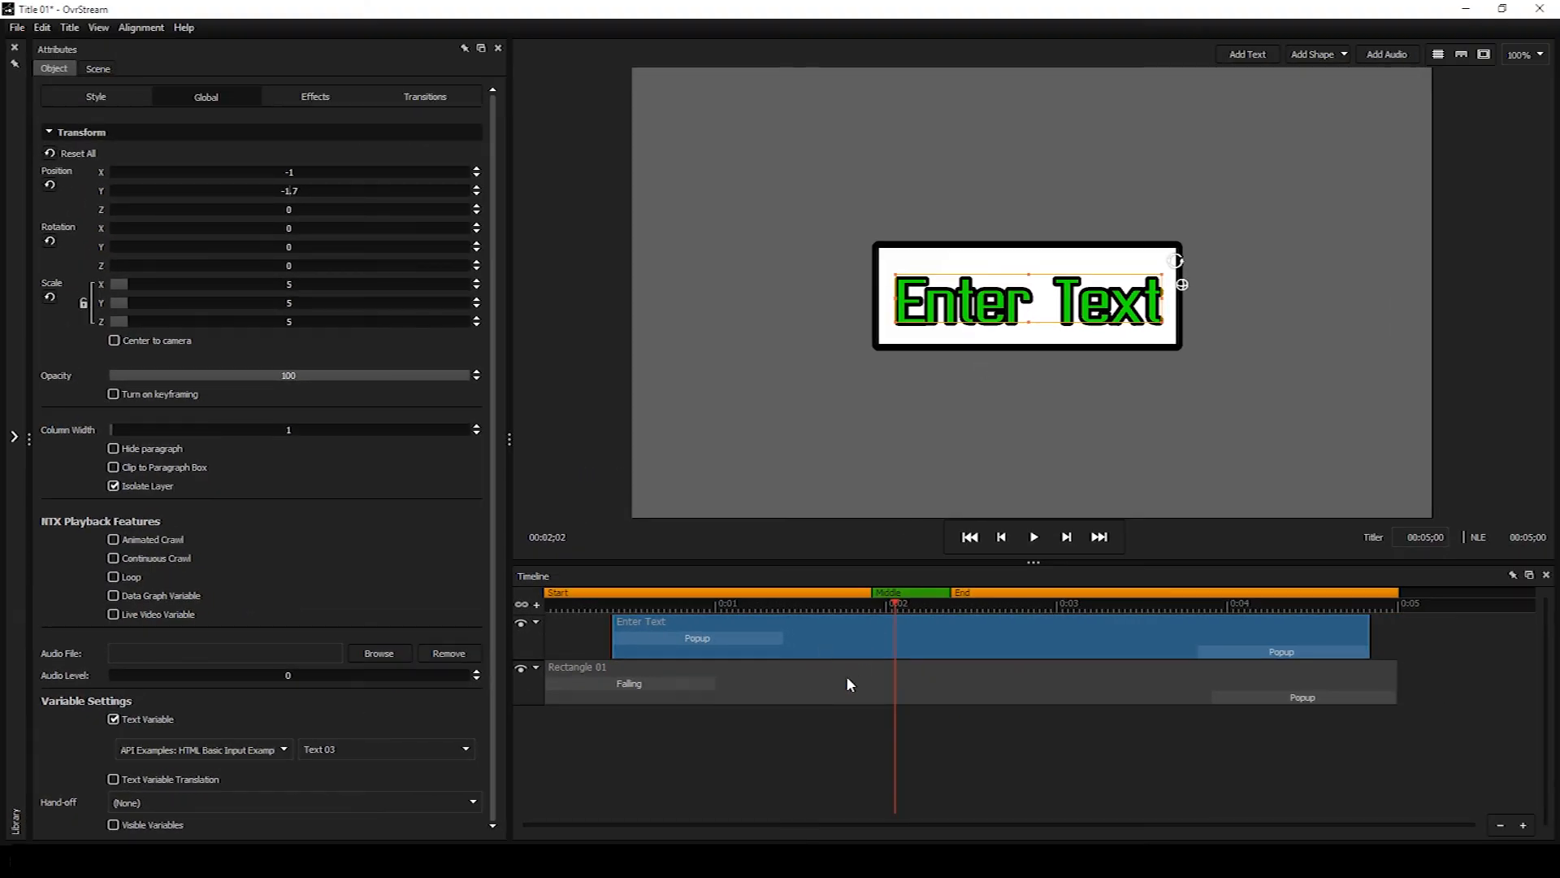
pyautogui.click(834, 678)
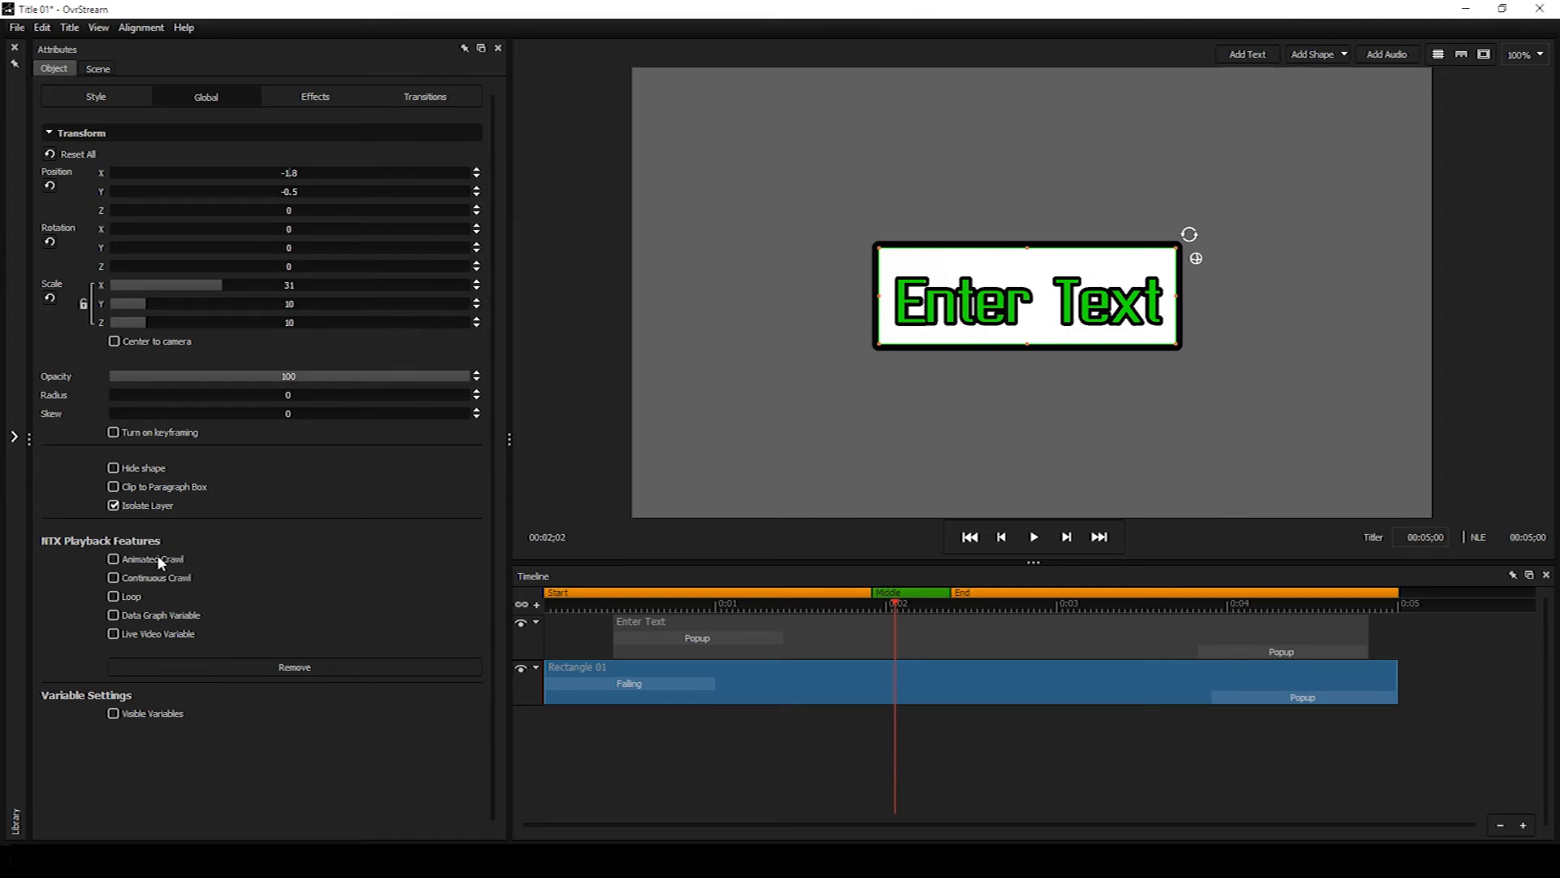
pyautogui.click(848, 641)
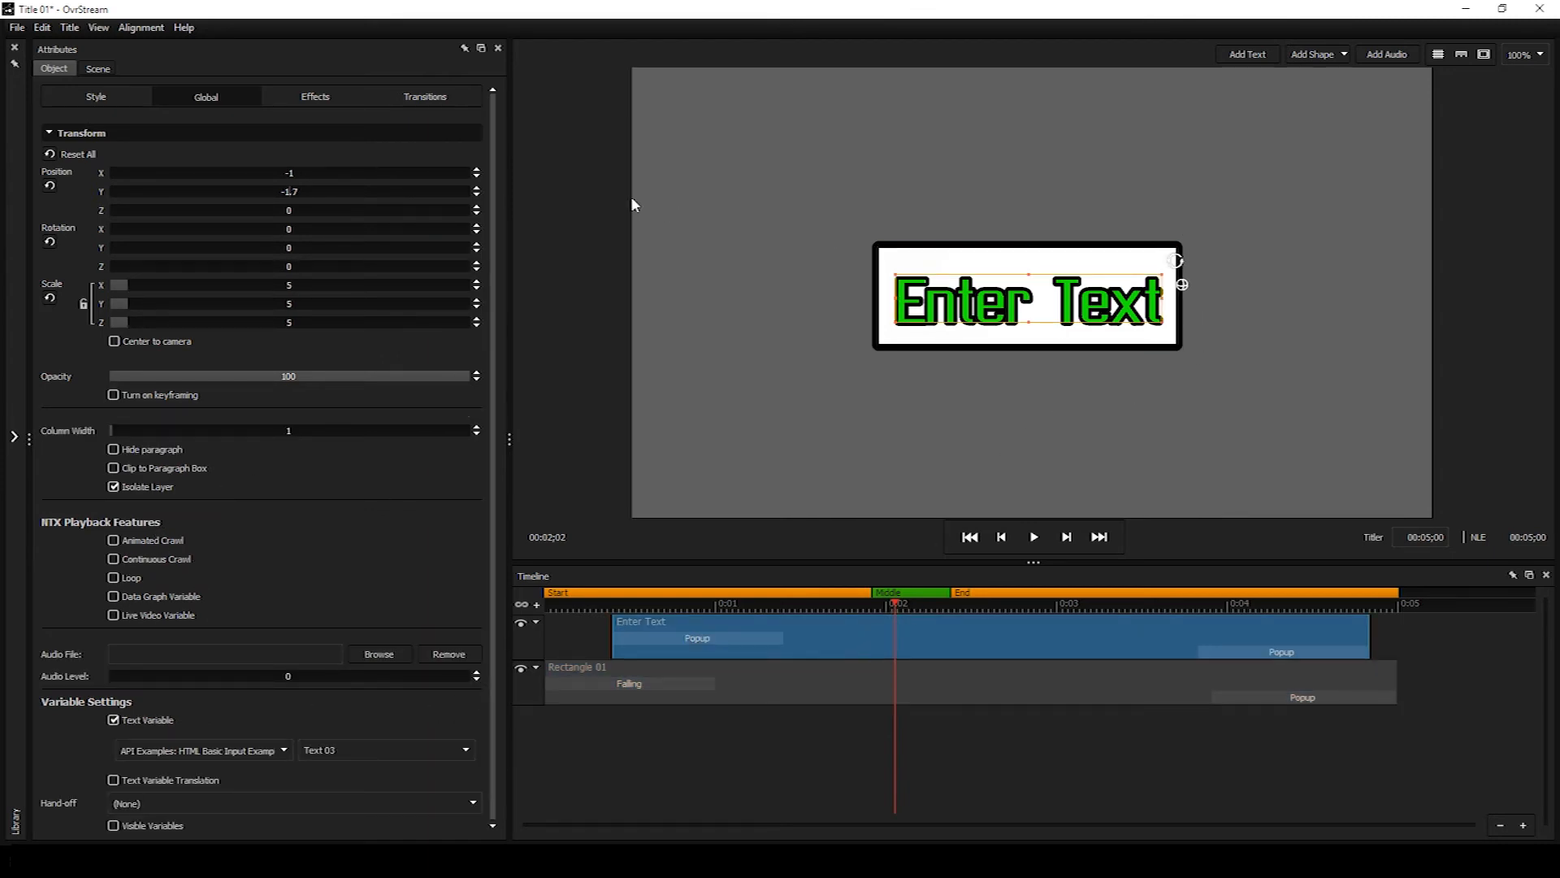
# Save the title design under the file name Title 01 and close the title editor, keeping the changes
pyautogui.click(16, 27)
pyautogui.click(49, 71)
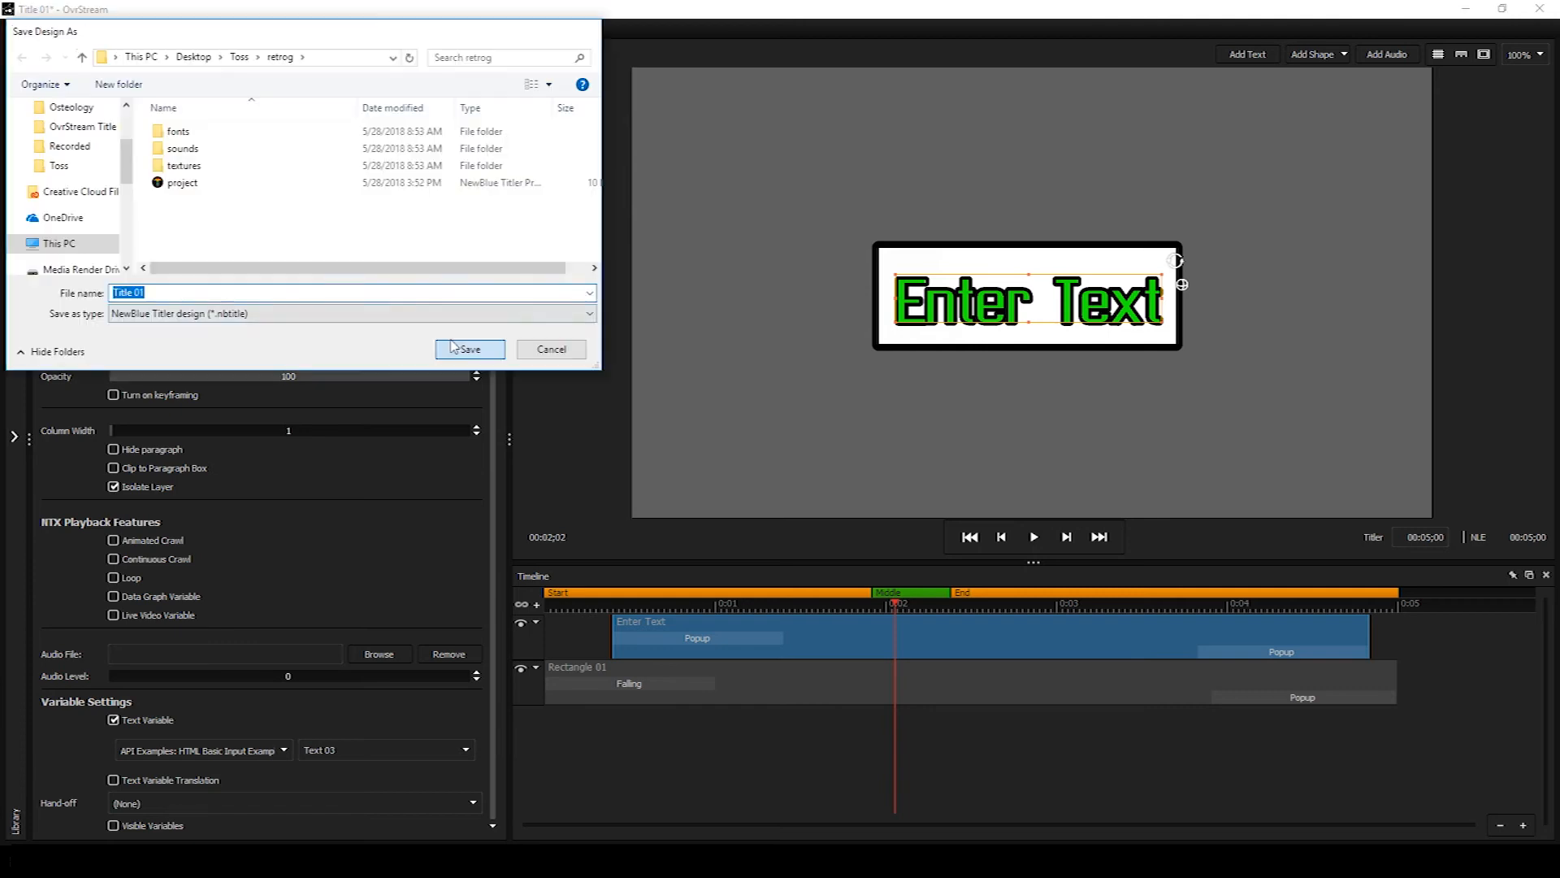
pyautogui.click(469, 349)
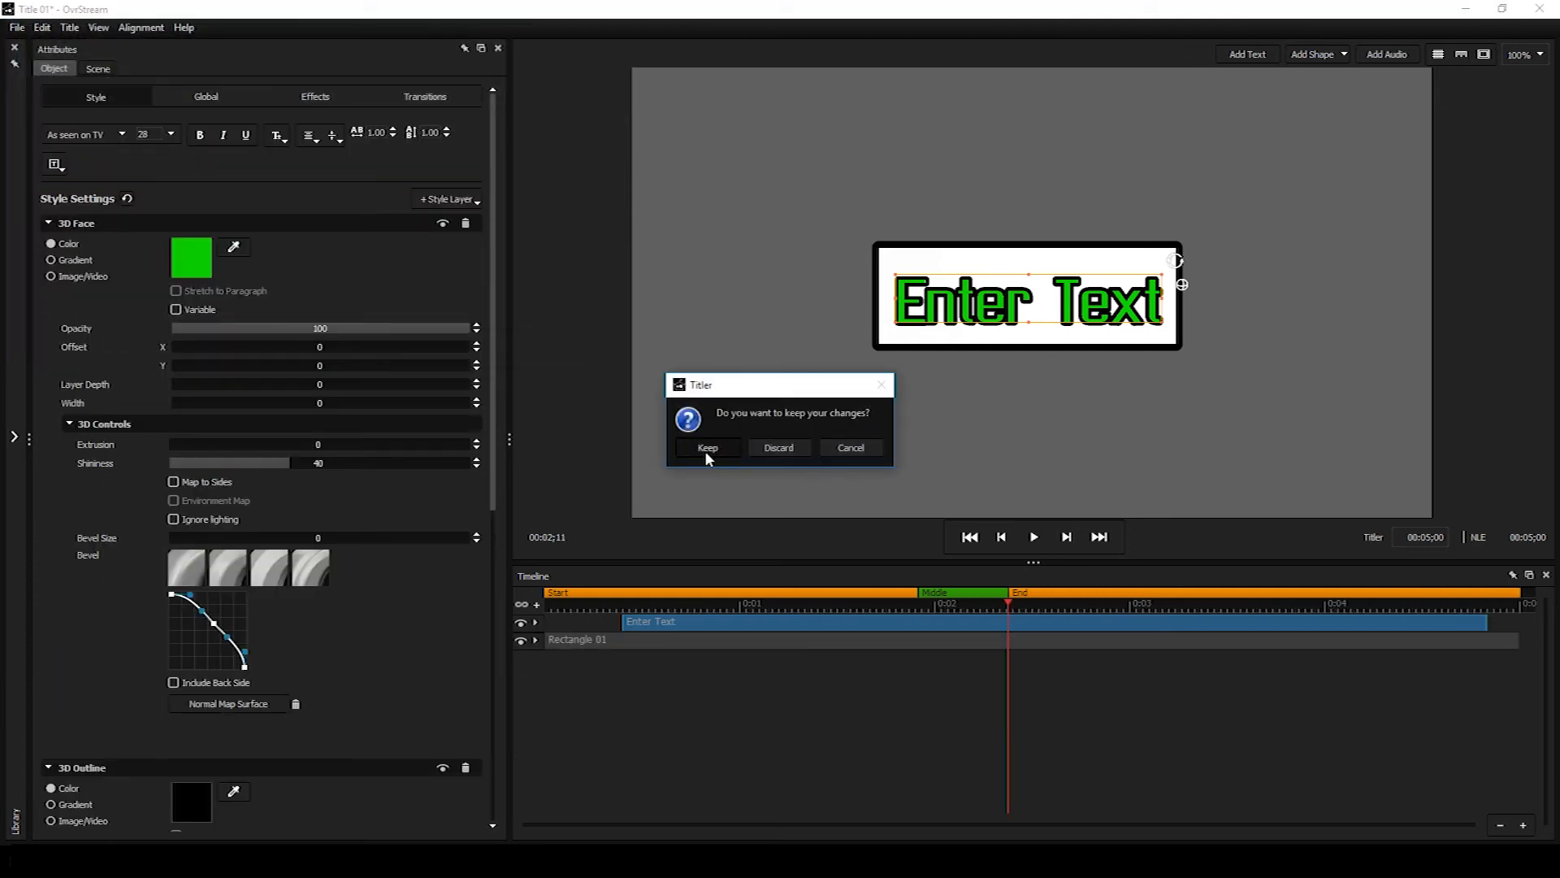
pyautogui.click(708, 449)
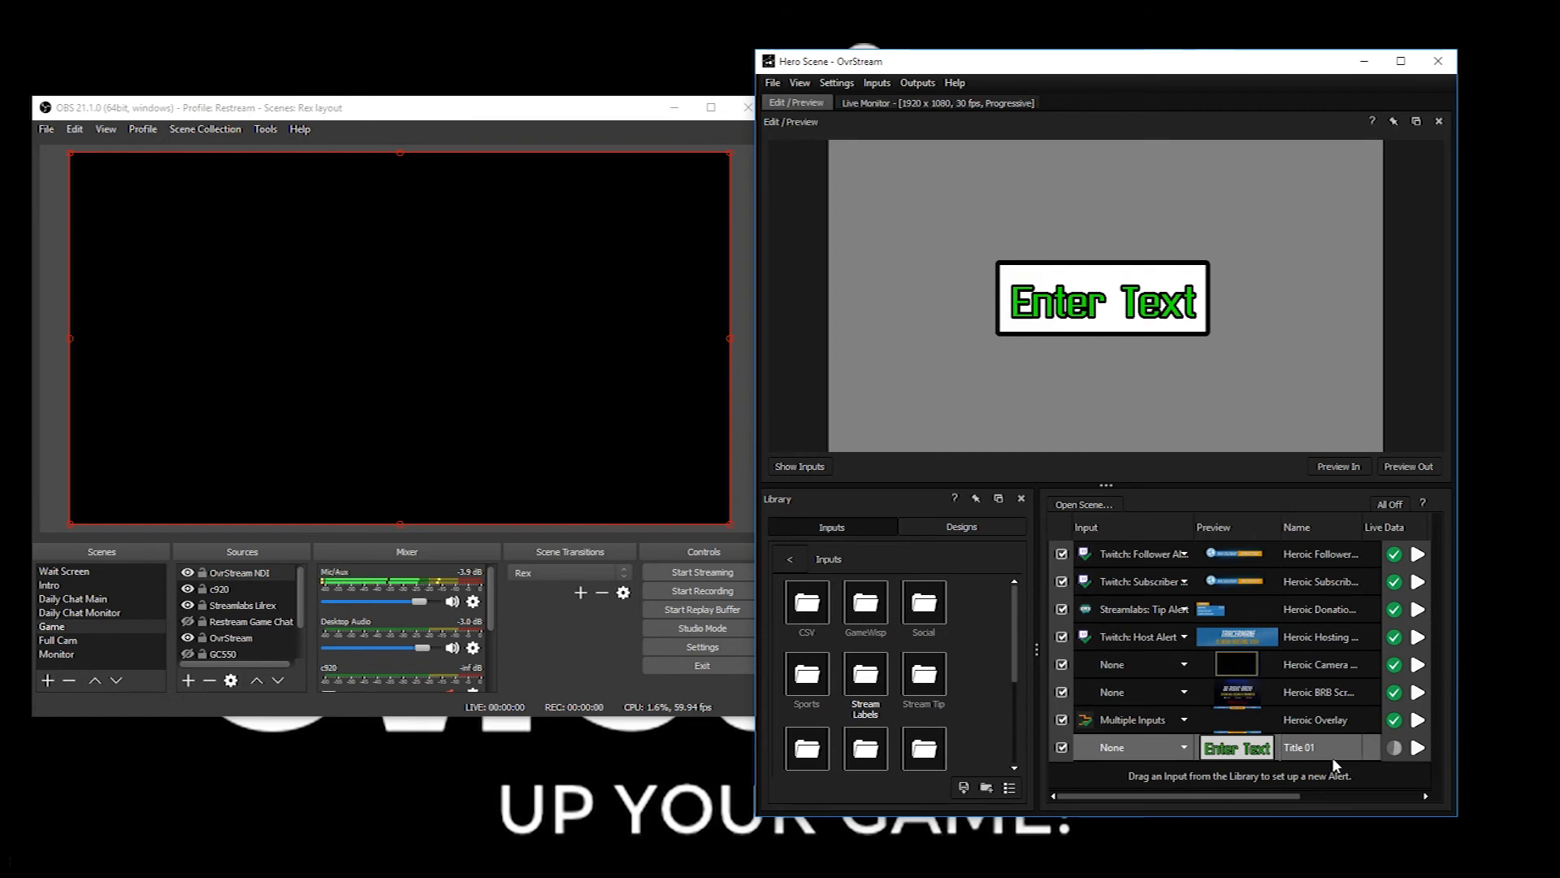
# Play Title 01 in on the live output and play it back out
pyautogui.click(1418, 749)
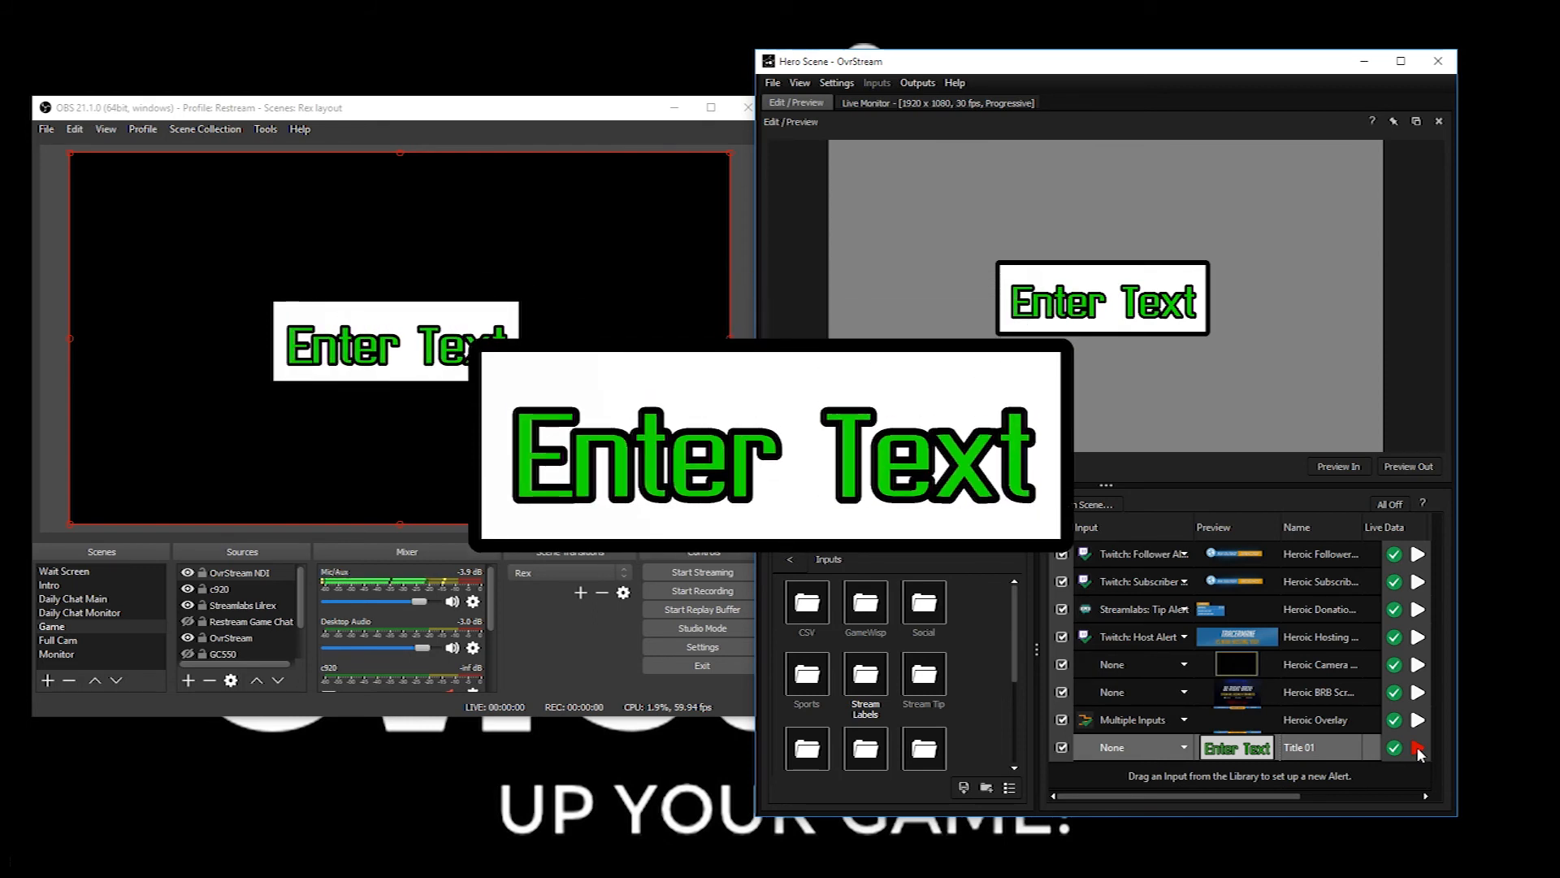
pyautogui.click(1418, 751)
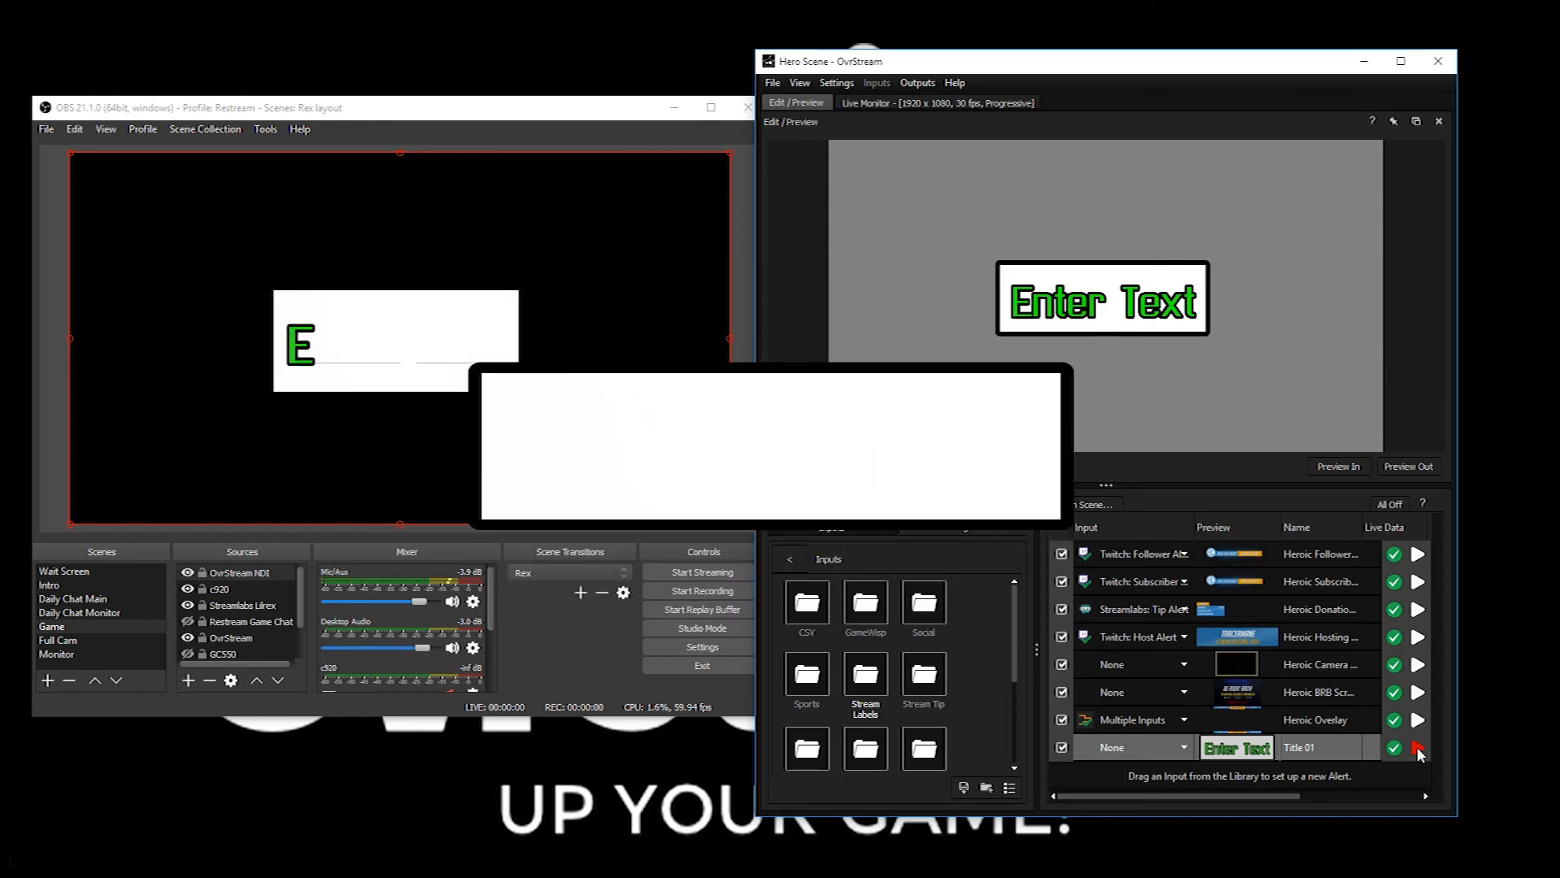